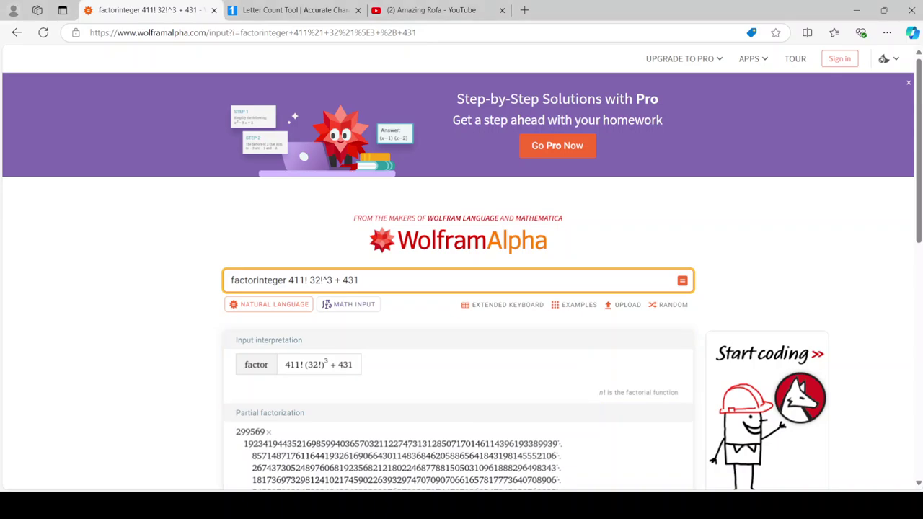
# - Factor 411!·(32!)^3 + 433 and scroll through its partial factorization
pyautogui.scroll(-2, 461, 267)
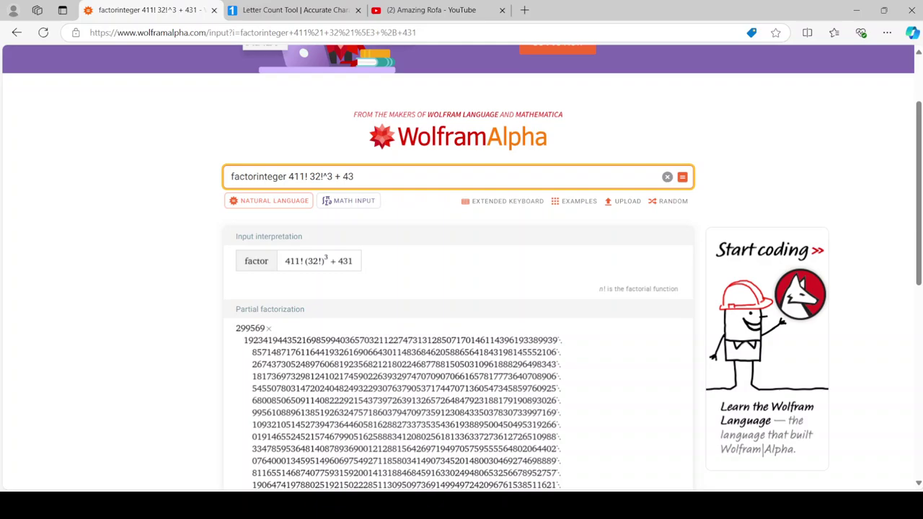
pyautogui.write('3')
pyautogui.press('Return')
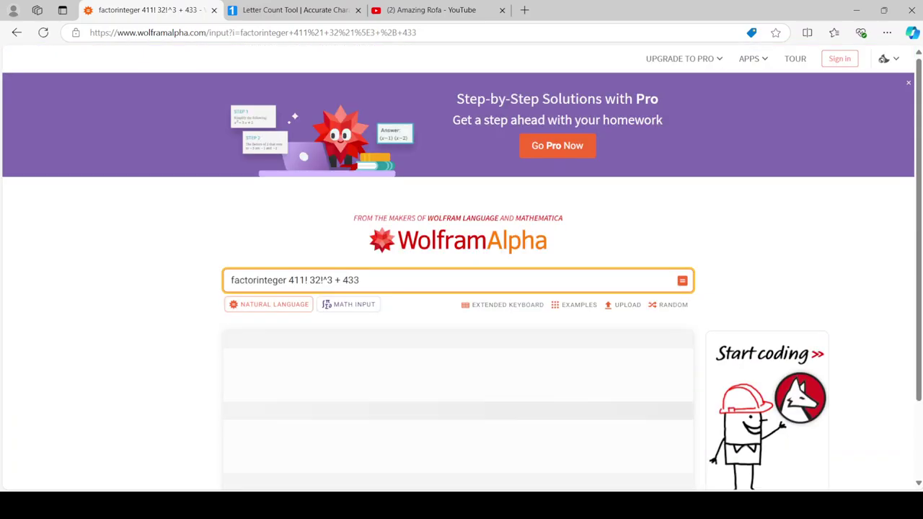
pyautogui.scroll(-2, 462, 267)
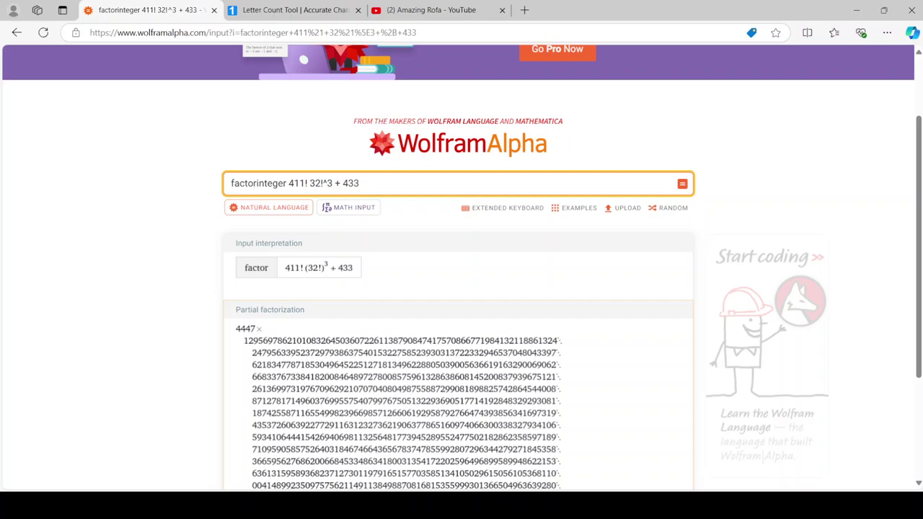
pyautogui.scroll(-3, 461, 267)
pyautogui.scroll(1, 462, 266)
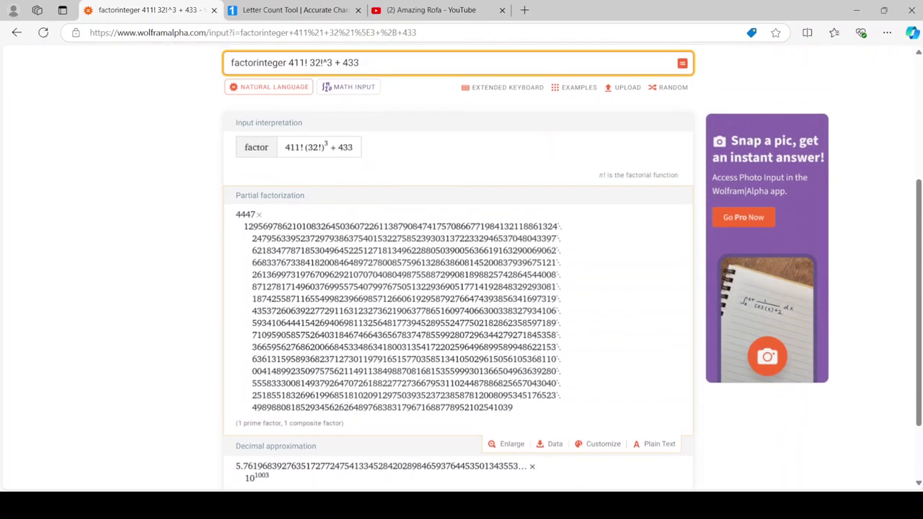
pyautogui.scroll(2, 462, 267)
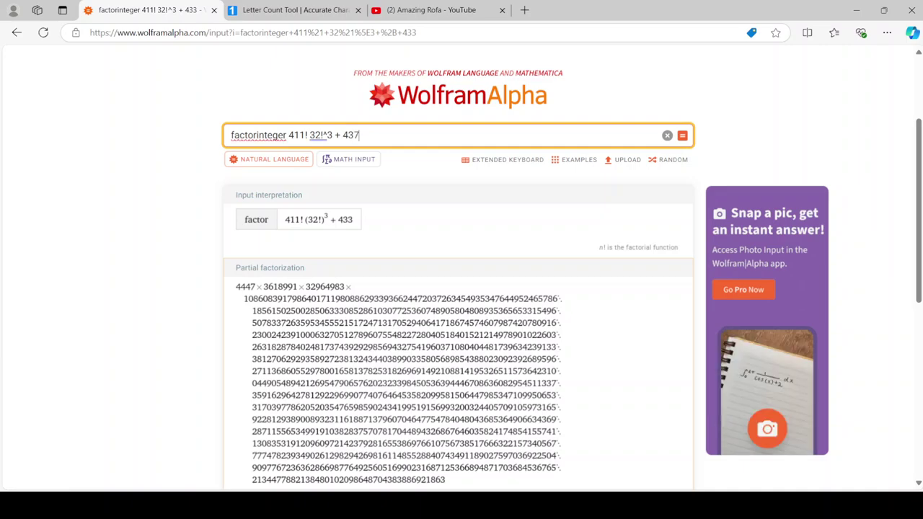
pyautogui.press('Return')
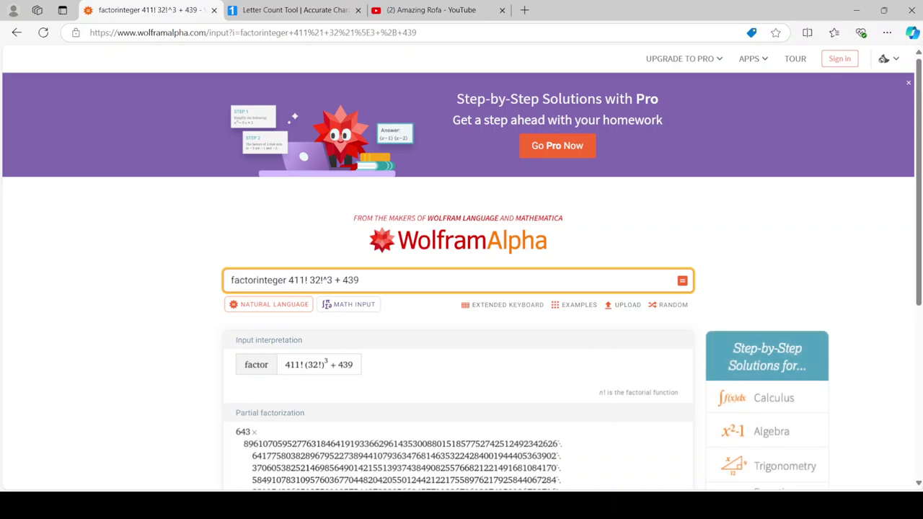
pyautogui.scroll(-2, 461, 289)
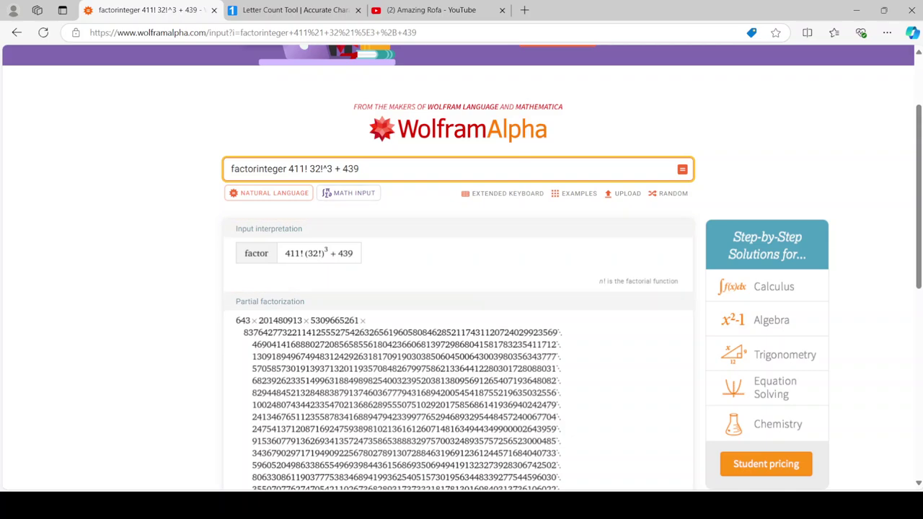
# - Factor 411!·(32!)^3 + 443 and scroll through the result
pyautogui.doubleClick(351, 169)
pyautogui.write('443')
pyautogui.press('Return')
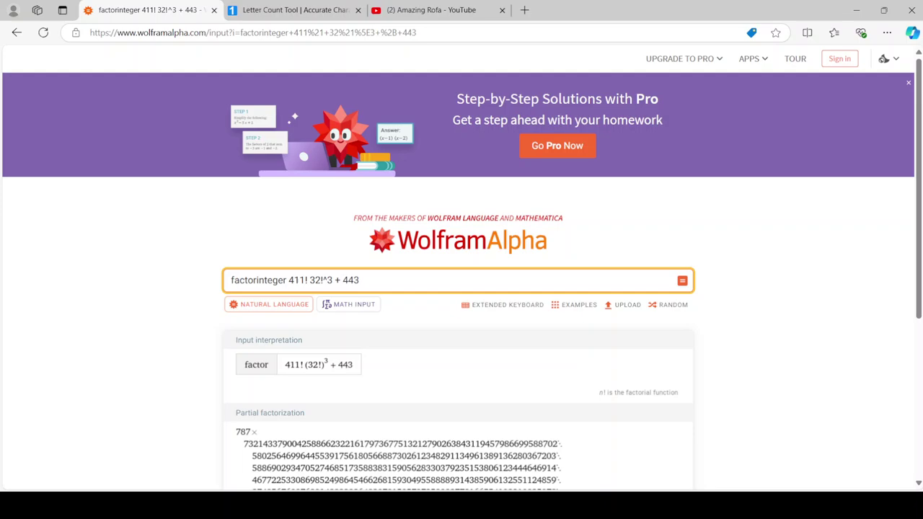
pyautogui.scroll(-4, 462, 288)
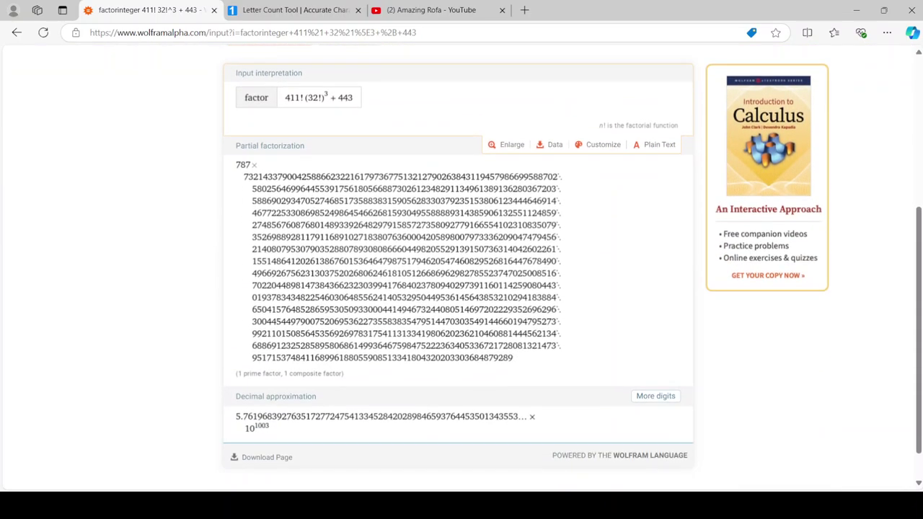
pyautogui.scroll(3, 462, 289)
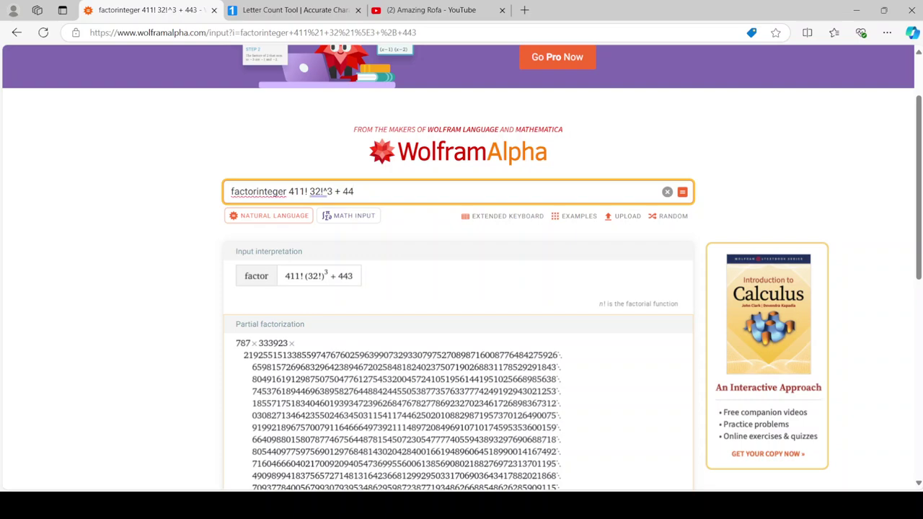
# - Change the offset to 449 and review its partial factorization
pyautogui.write('9')
pyautogui.press('Return')
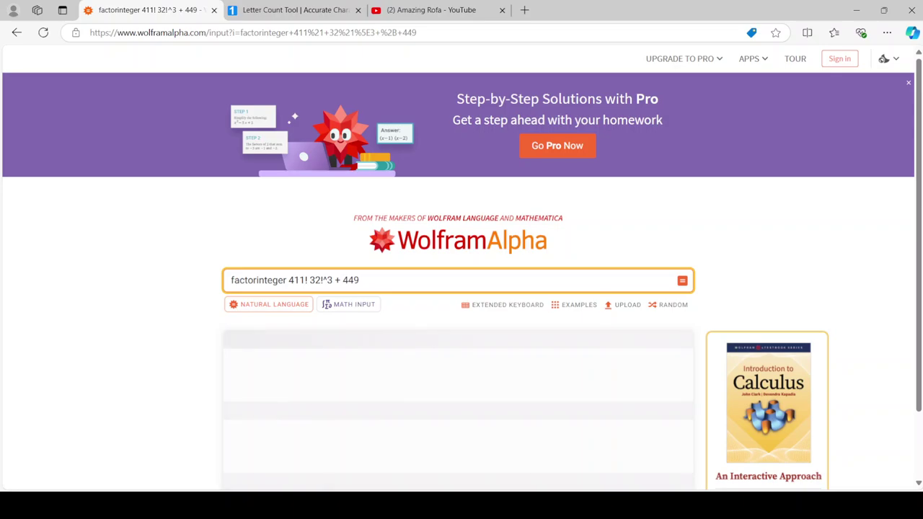
pyautogui.scroll(-1, 462, 289)
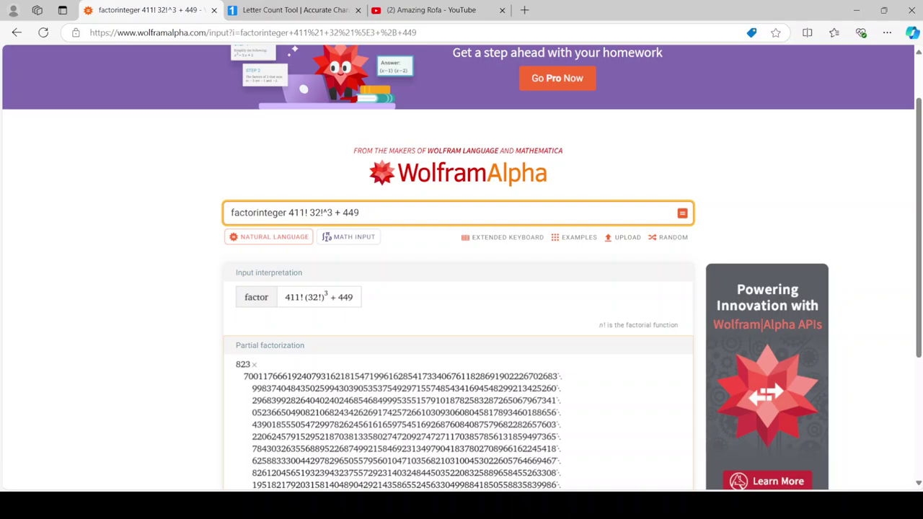
pyautogui.scroll(-1, 461, 289)
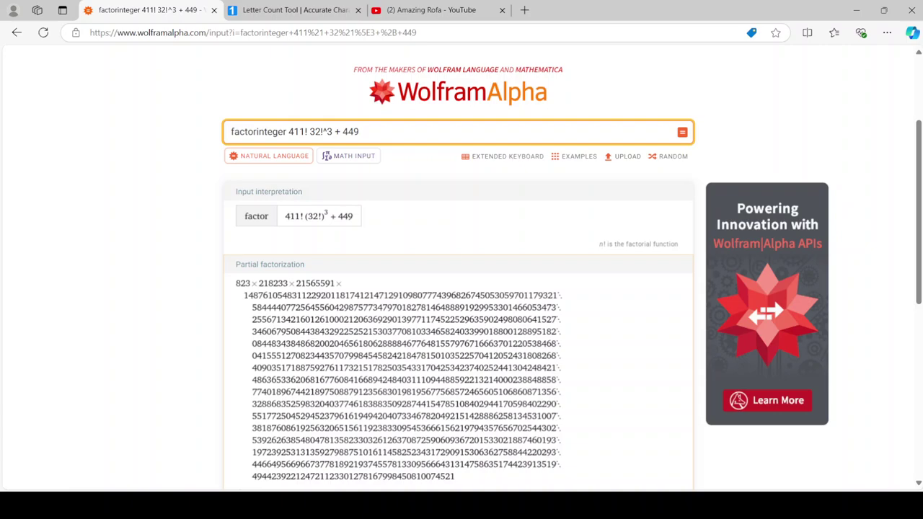
pyautogui.scroll(1, 461, 288)
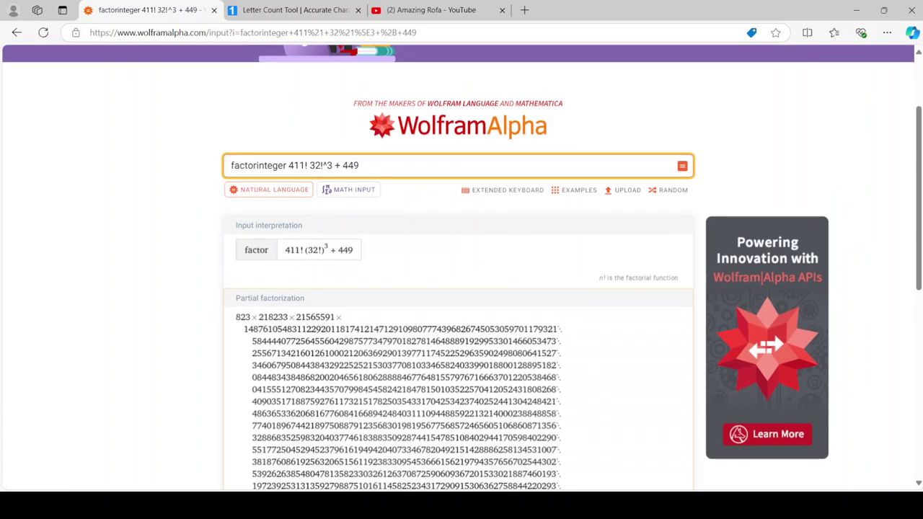
# - Factor the expression with offset 457 and scroll through the result
pyautogui.hotkey('ctrl', 'shift', 'Left')
pyautogui.write('4')
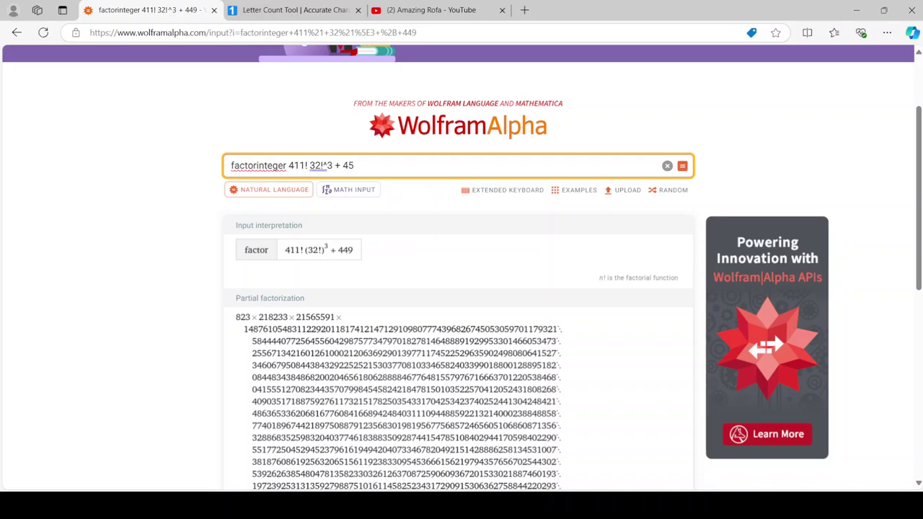
pyautogui.press('Return')
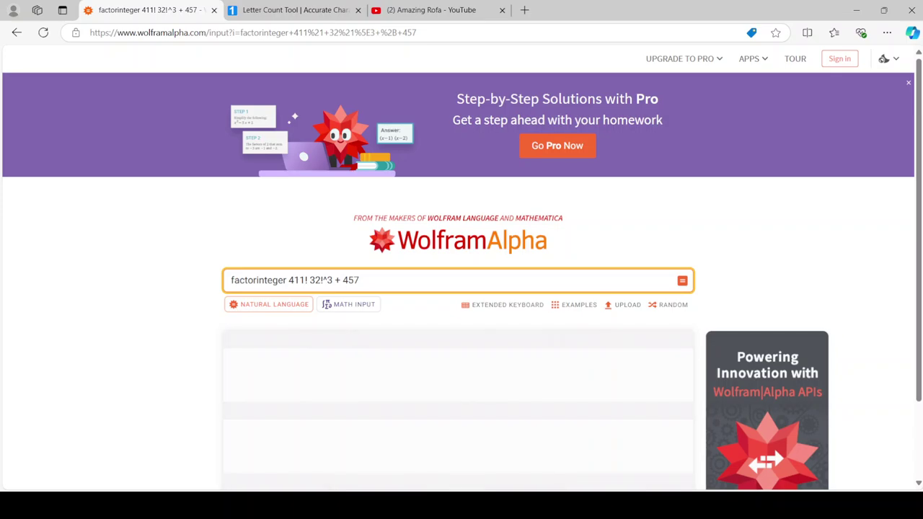
pyautogui.scroll(-4, 462, 289)
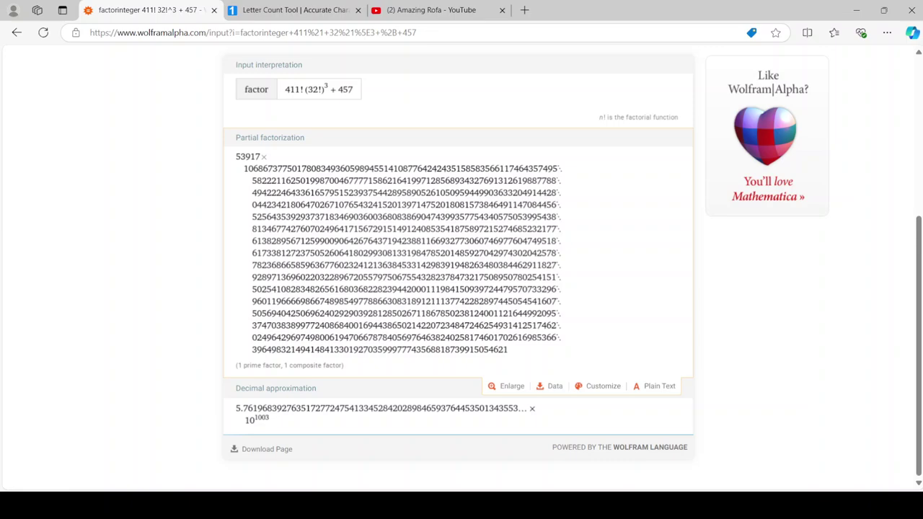
pyautogui.scroll(4, 462, 288)
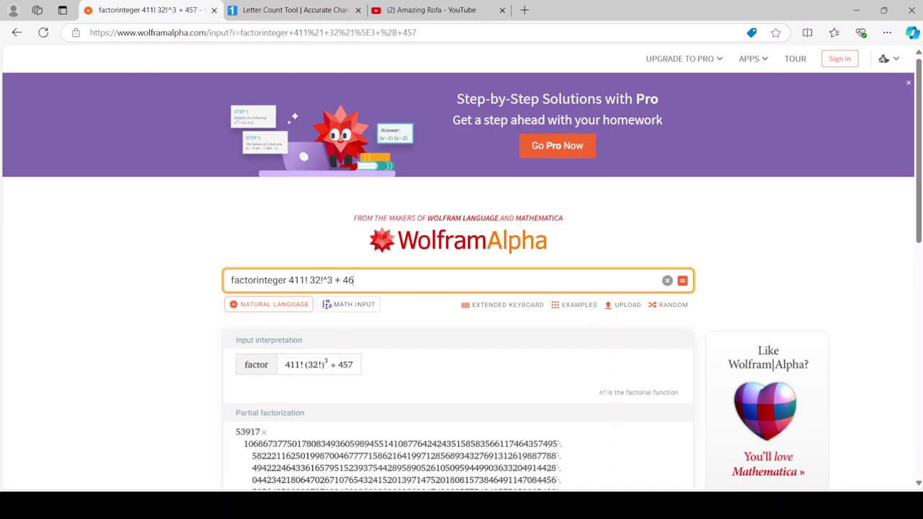
# - Factor with offset 461, getting 1987 × 3191 × a large composite cofactor
pyautogui.write('1')
pyautogui.press('Return')
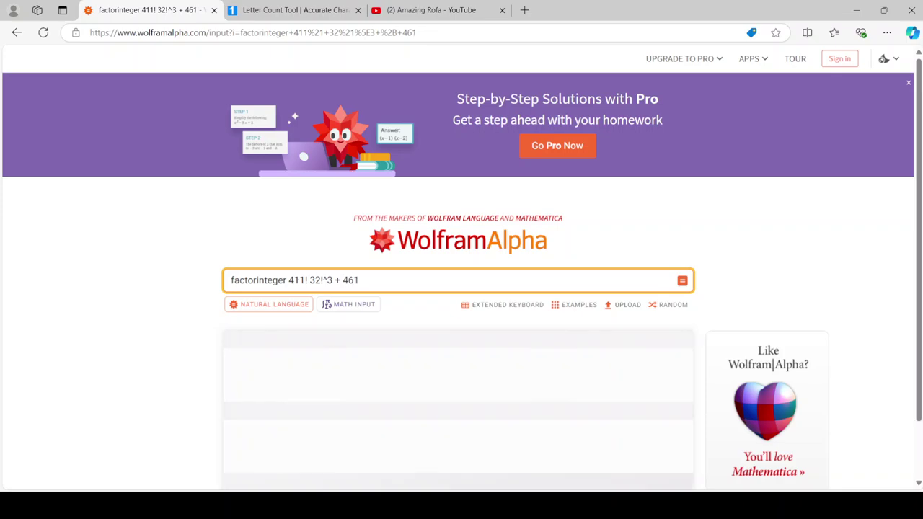
pyautogui.scroll(-1, 462, 289)
pyautogui.scroll(-2, 462, 288)
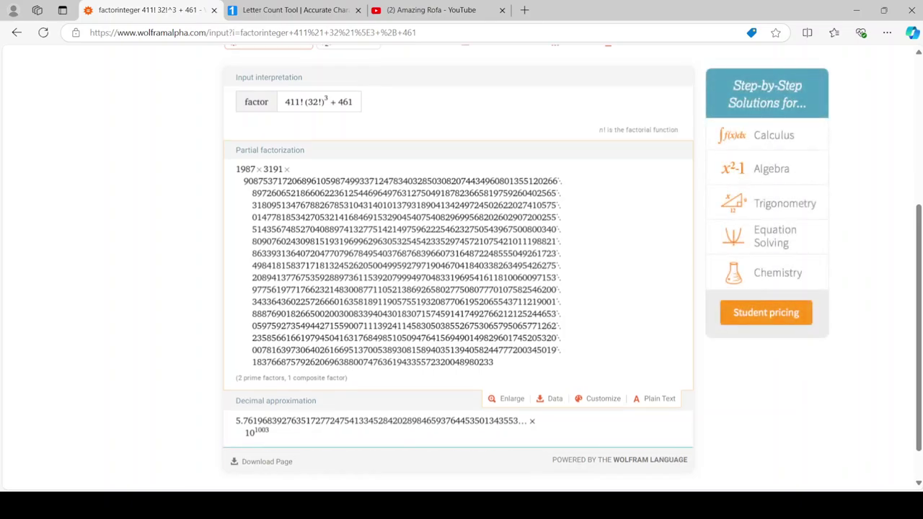
pyautogui.scroll(1, 462, 289)
pyautogui.scroll(3, 462, 288)
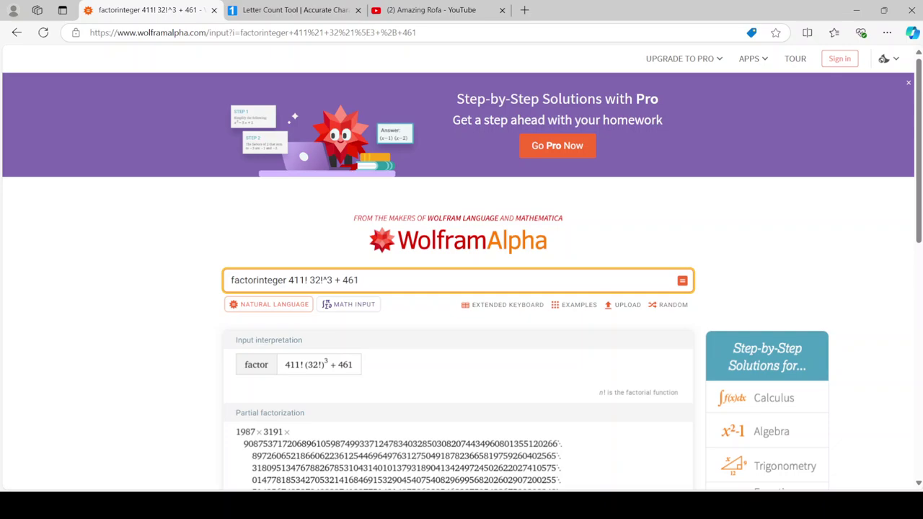
# - Factor 411!·(32!)^3 + 463 and glance over the result
pyautogui.doubleClick(351, 280)
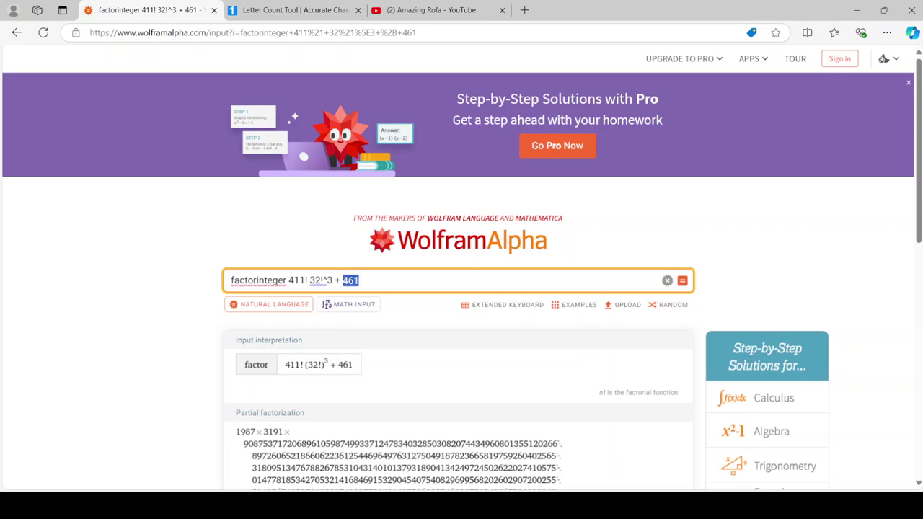
pyautogui.write('463')
pyautogui.press('Return')
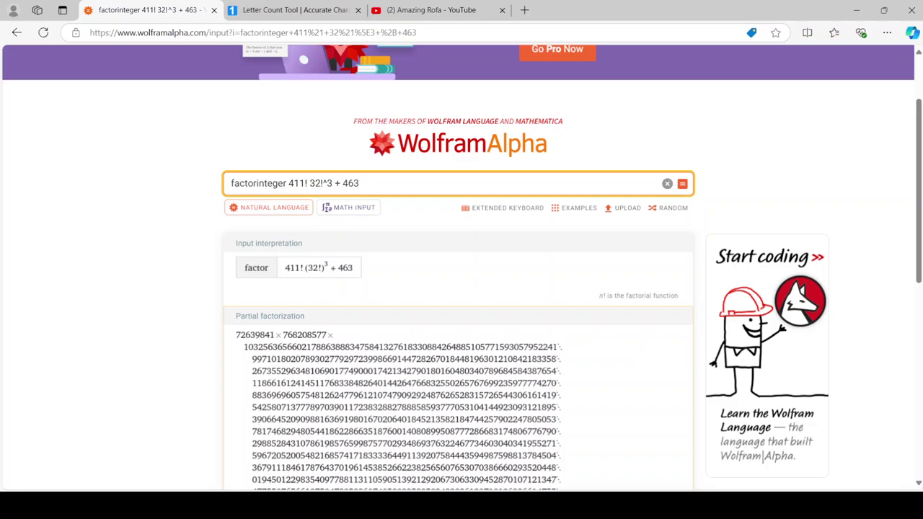
pyautogui.scroll(-3, 462, 267)
pyautogui.scroll(4, 462, 267)
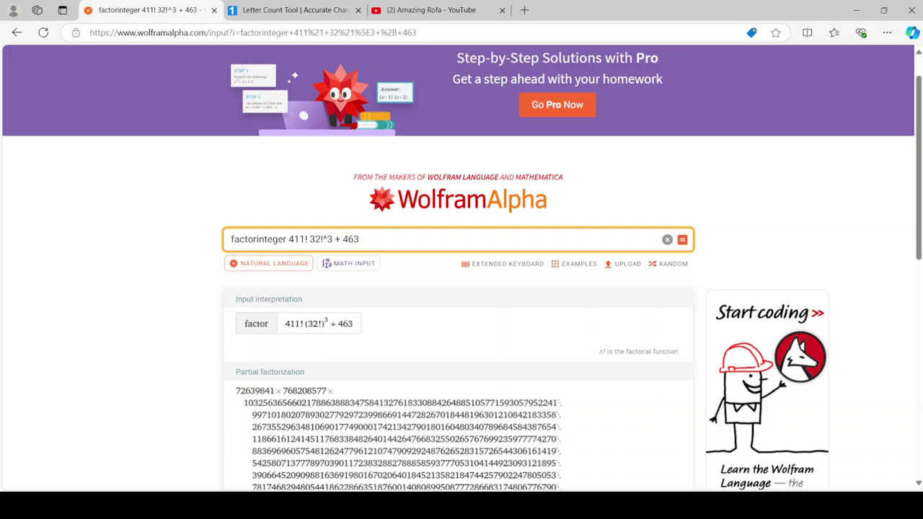
# - Change the offset to 467 and scroll through its factorization
pyautogui.press('BackSpace')
pyautogui.write('7')
pyautogui.press('Return')
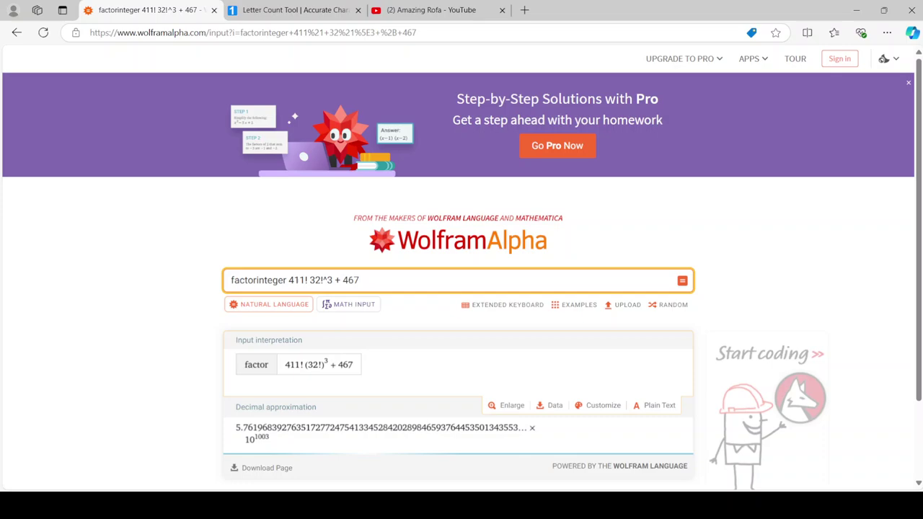
pyautogui.scroll(-1, 462, 269)
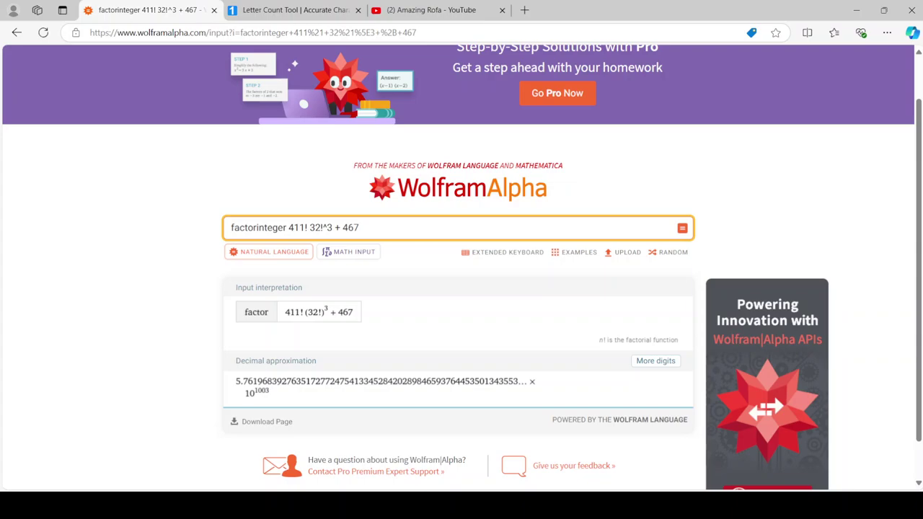
pyautogui.scroll(-1, 462, 268)
pyautogui.scroll(1, 461, 267)
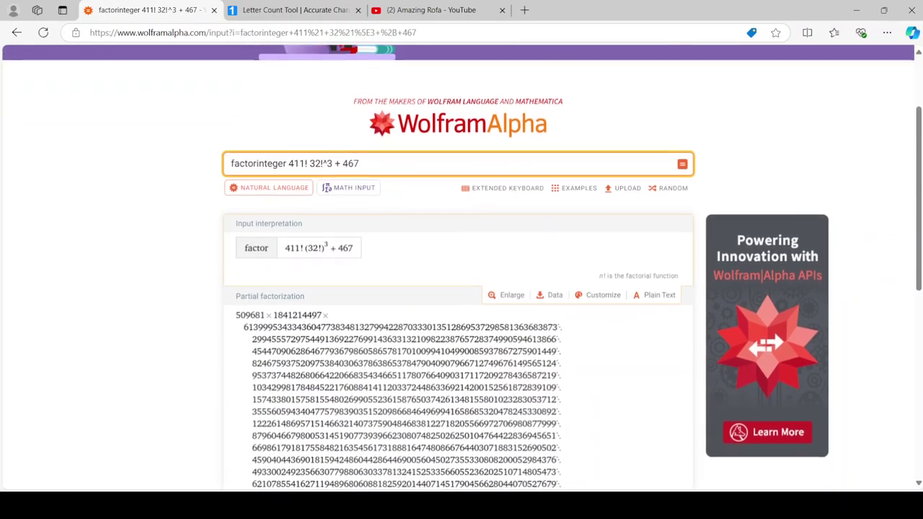
# - Factor with offset 479, giving 8689 × one large composite cofactor
pyautogui.doubleClick(351, 217)
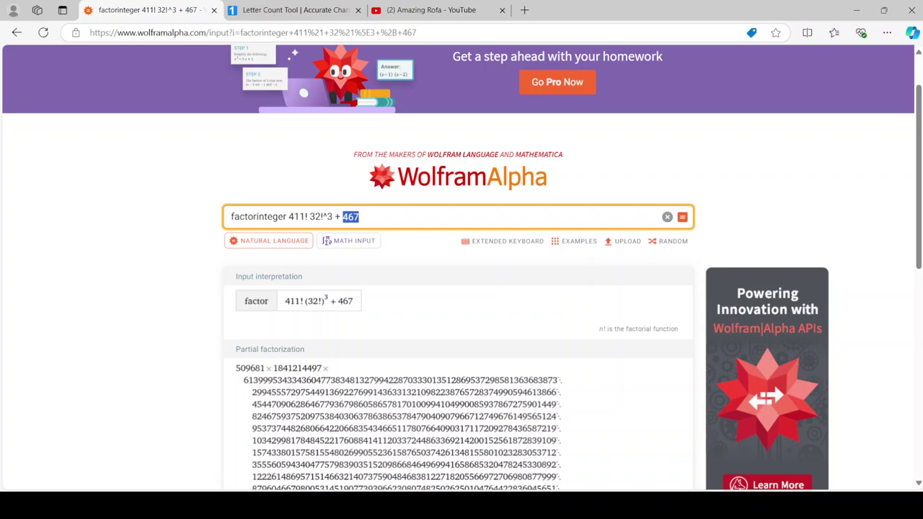
pyautogui.write('4')
pyautogui.write('79')
pyautogui.press('Return')
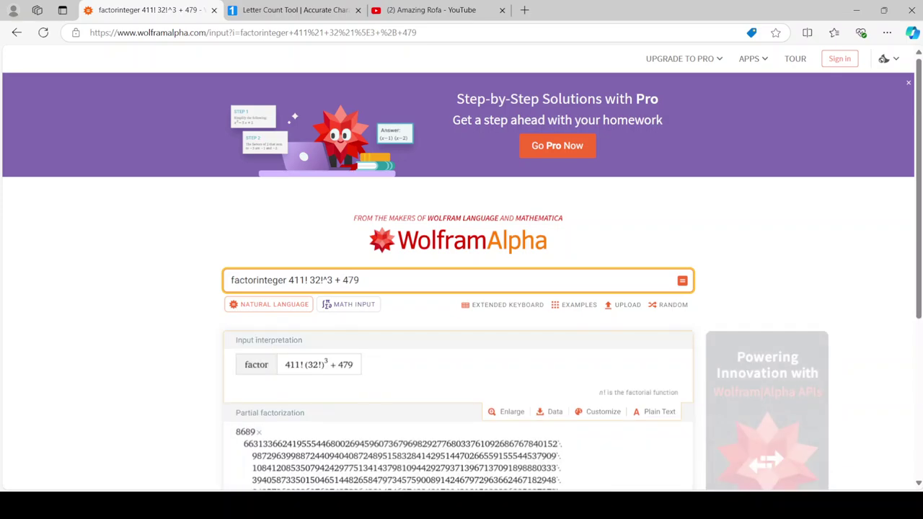
pyautogui.scroll(-3, 461, 267)
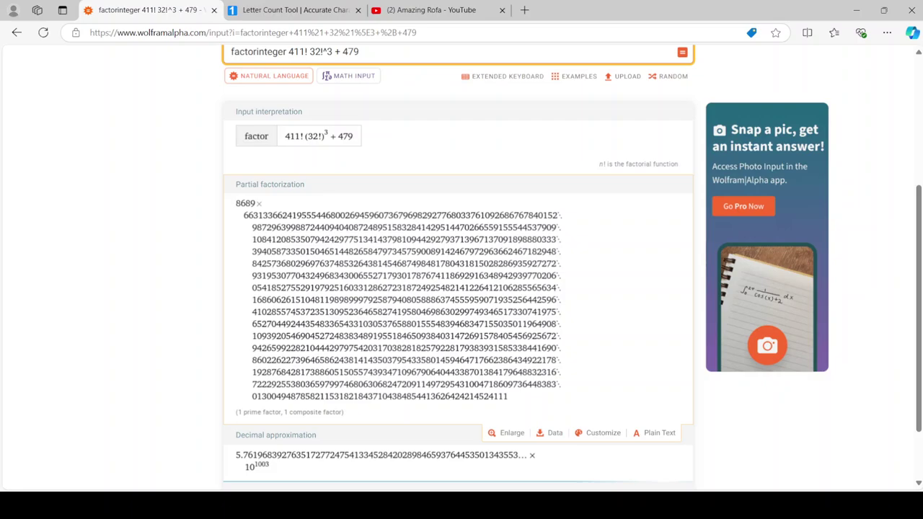
pyautogui.scroll(3, 461, 267)
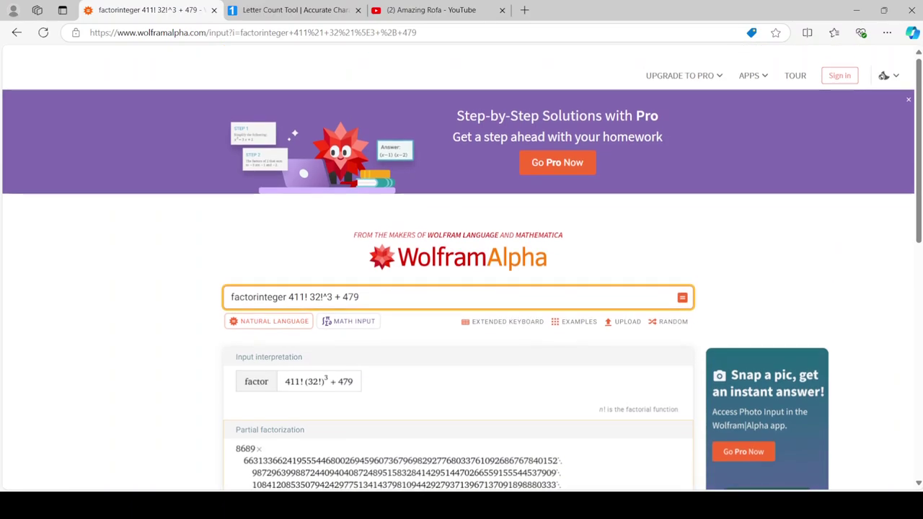
# - Factor the expression with offsets 487 and then 491
pyautogui.press('BackSpace')
pyautogui.press('BackSpace')
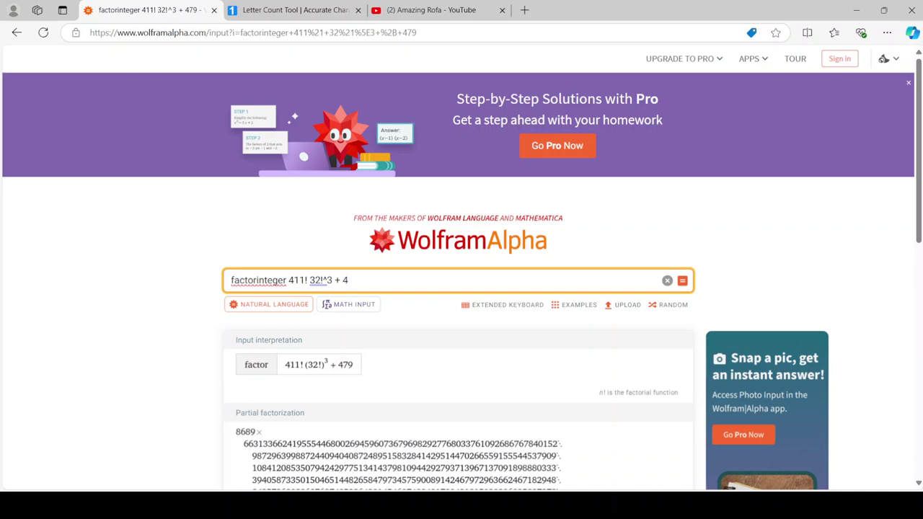
pyautogui.write('87')
pyautogui.press('Return')
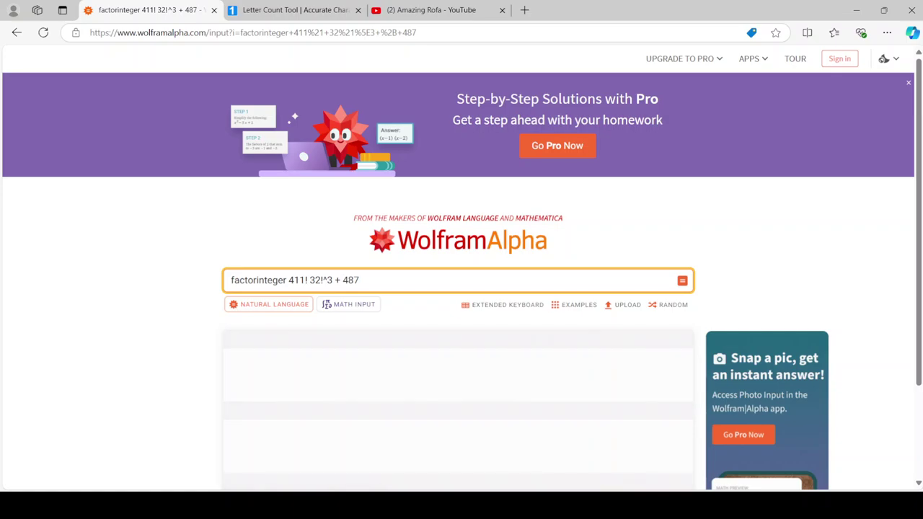
pyautogui.scroll(-4, 462, 267)
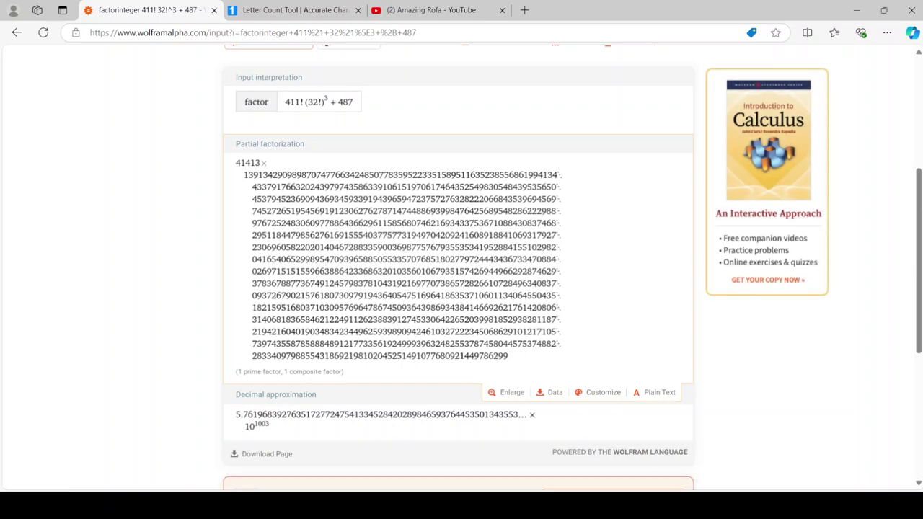
pyautogui.scroll(4, 462, 267)
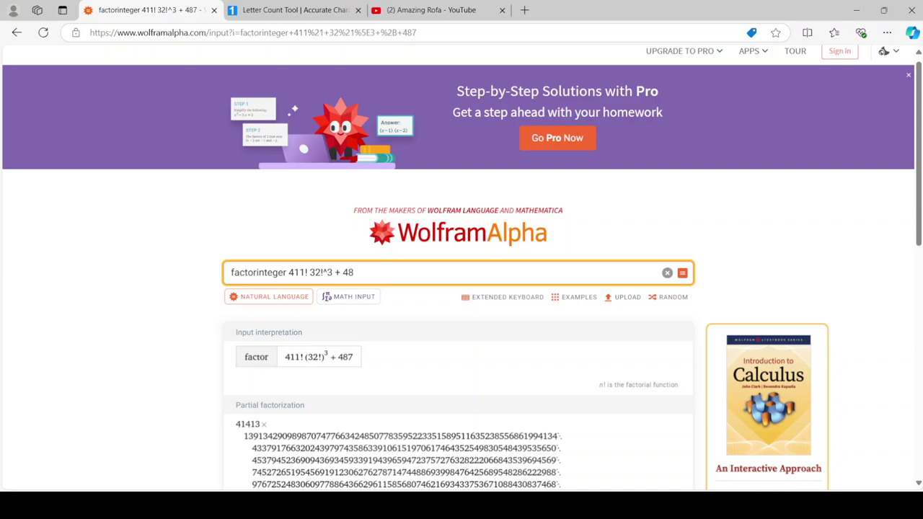
pyautogui.write('91')
pyautogui.press('Return')
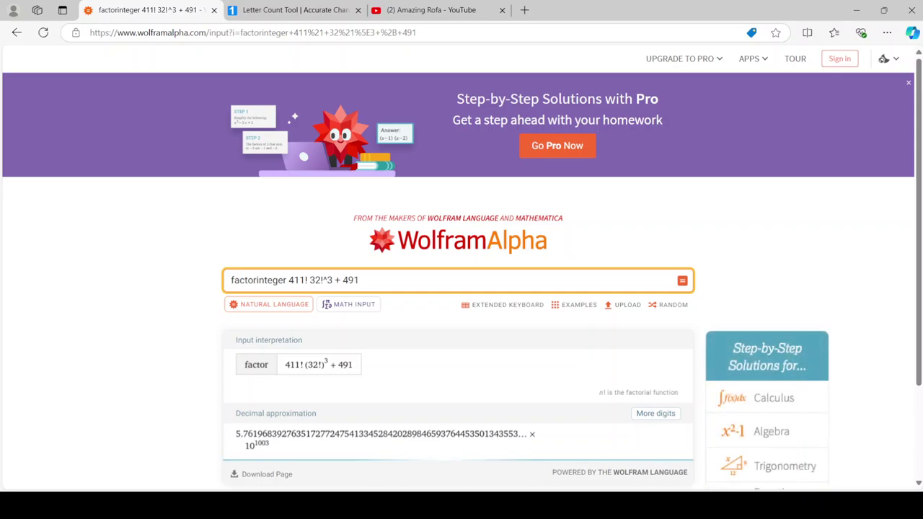
pyautogui.scroll(-2, 462, 288)
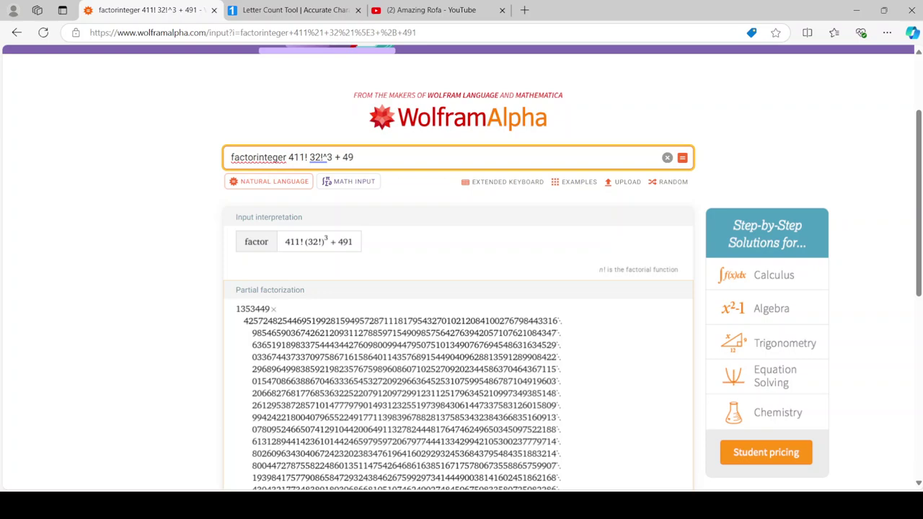
# - Factor the expression with offsets 493 and then 499
pyautogui.write('3')
pyautogui.press('Return')
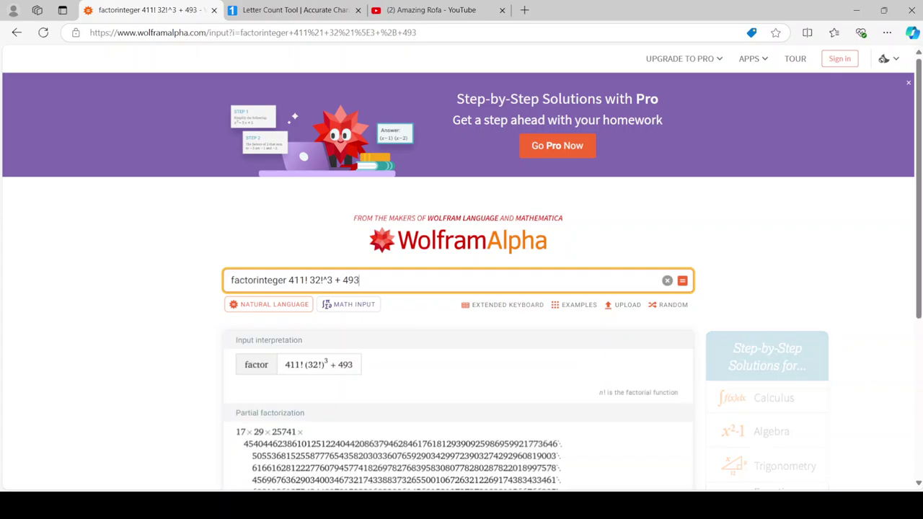
pyautogui.press('BackSpace')
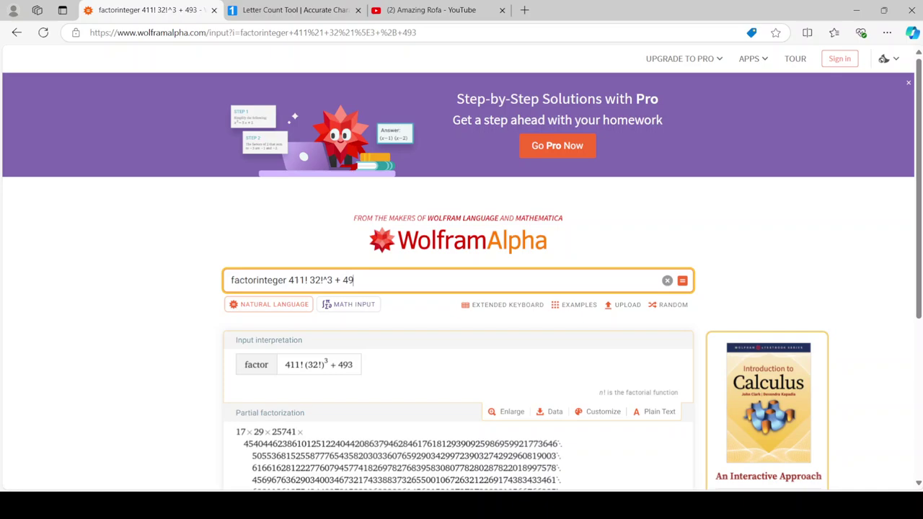
pyautogui.write('9')
pyautogui.press('Return')
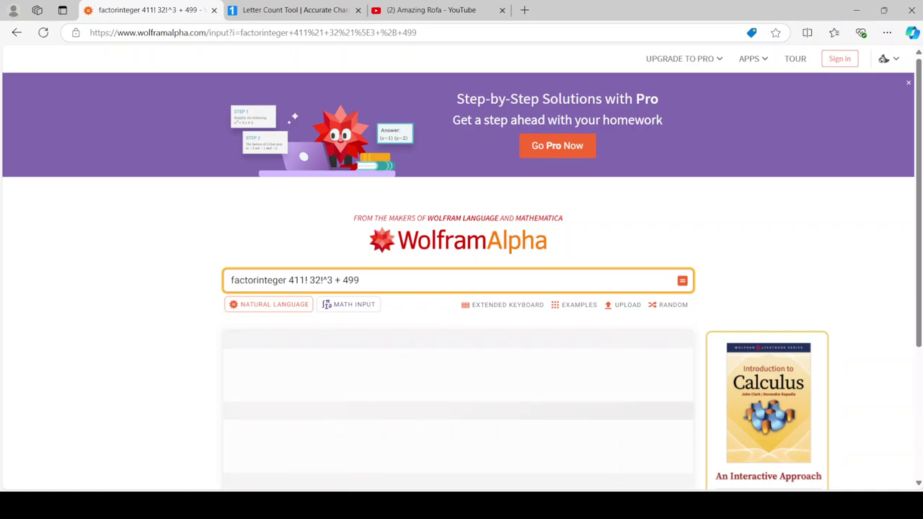
pyautogui.scroll(-2, 462, 288)
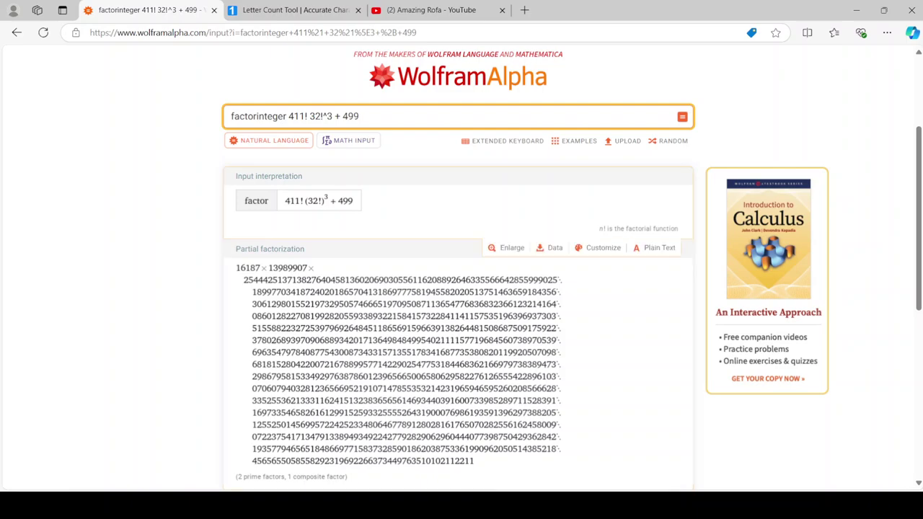
# - Factor the expression with offsets 503 and then 509
pyautogui.press('BackSpace')
pyautogui.press('BackSpace')
pyautogui.press('BackSpace')
pyautogui.write('50')
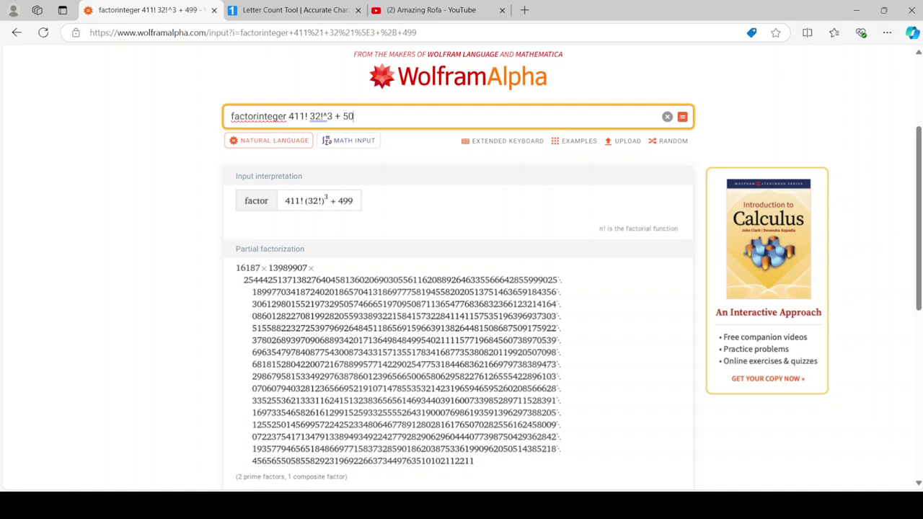
pyautogui.write('3')
pyautogui.press('Return')
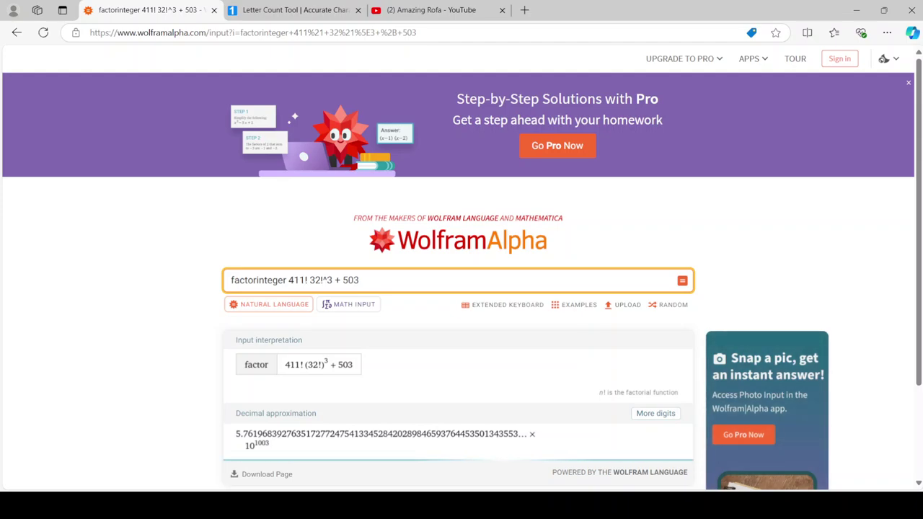
pyautogui.scroll(-2, 462, 289)
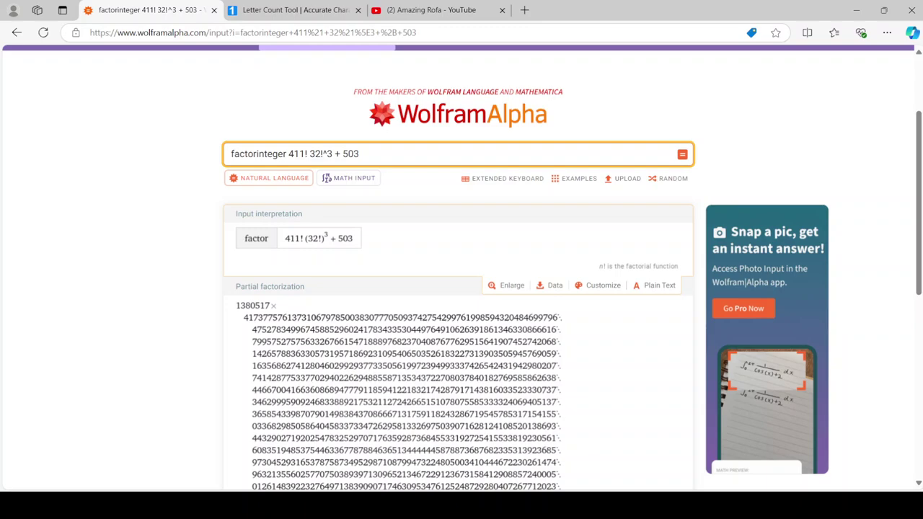
pyautogui.click(360, 154)
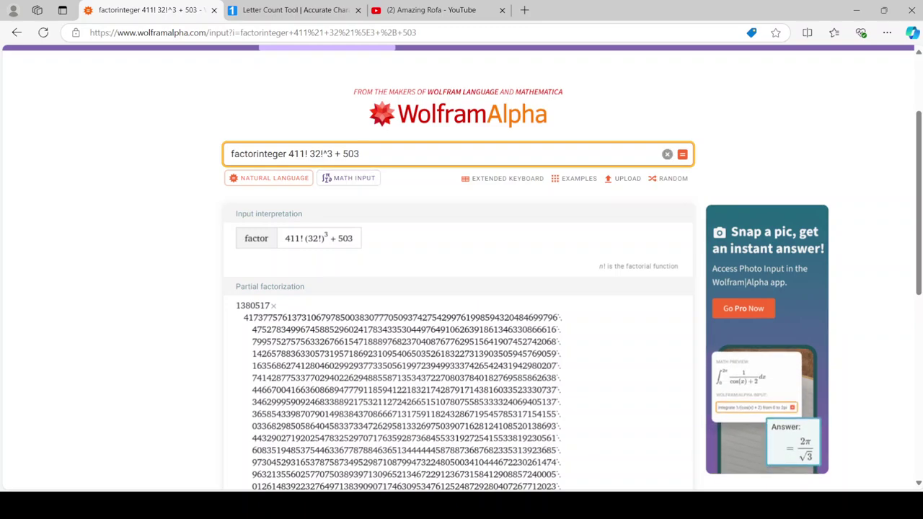
pyautogui.write('9')
pyautogui.press('Return')
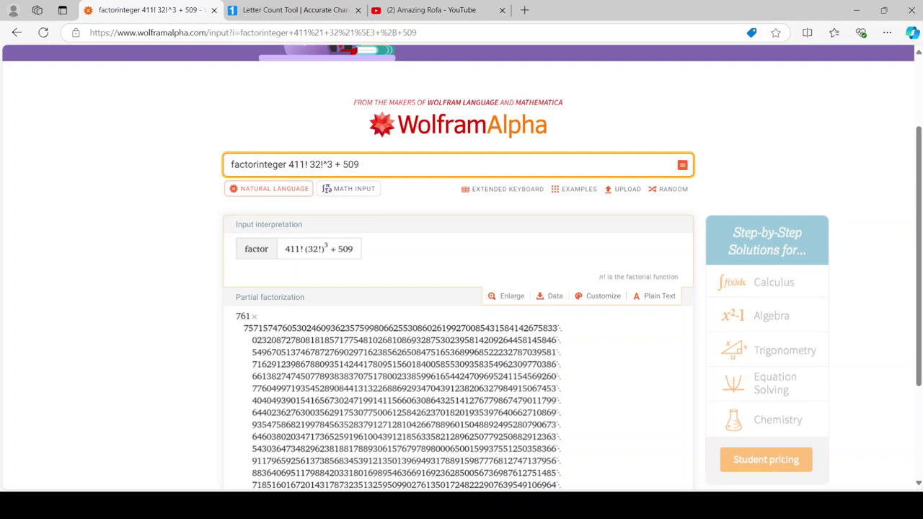
pyautogui.scroll(-2, 462, 289)
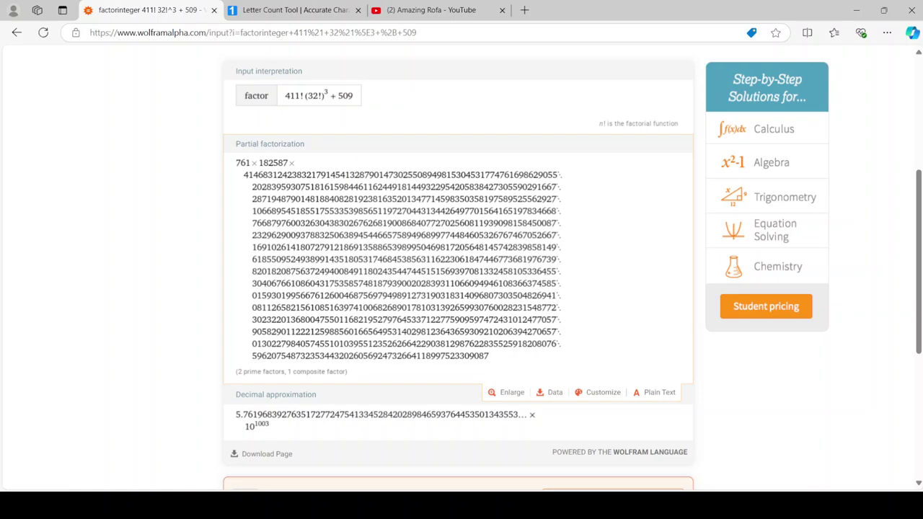
pyautogui.scroll(2, 462, 289)
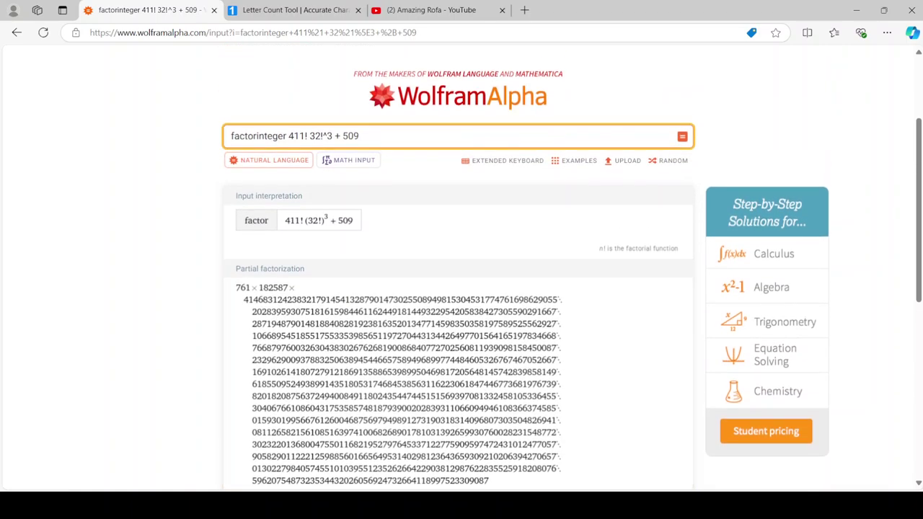
# - Factor with offsets 511 and then 517, the latter giving 11 × 47 × a cofactor
pyautogui.doubleClick(350, 135)
pyautogui.write('511')
pyautogui.press('Return')
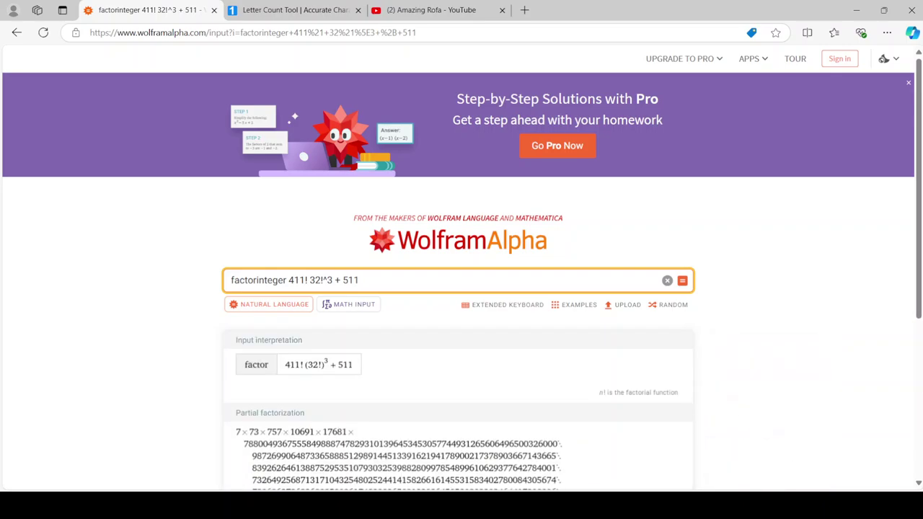
pyautogui.press('BackSpace')
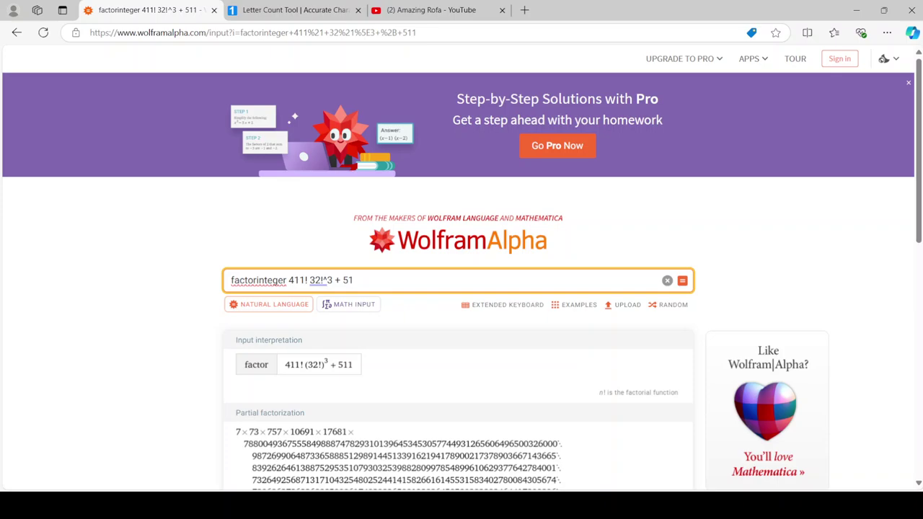
pyautogui.write('7')
pyautogui.press('Return')
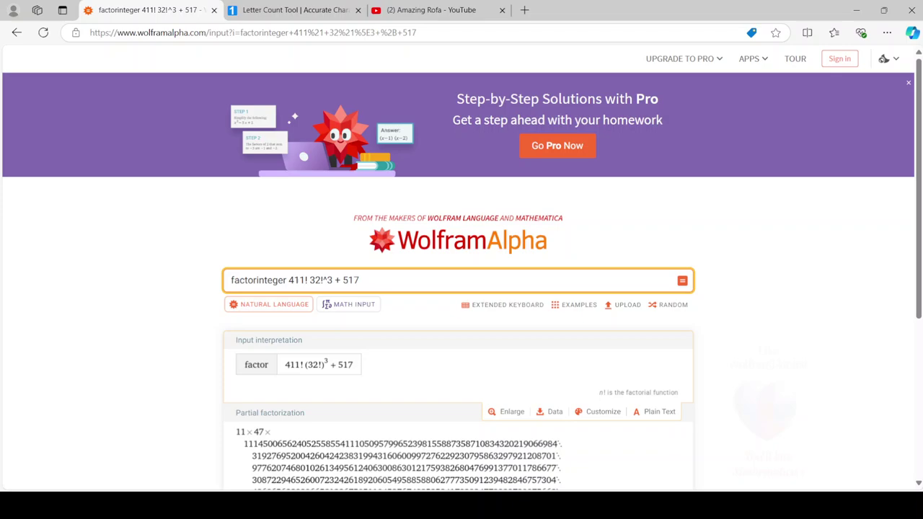
pyautogui.hotkey('ctrl', 'shift', 'Left')
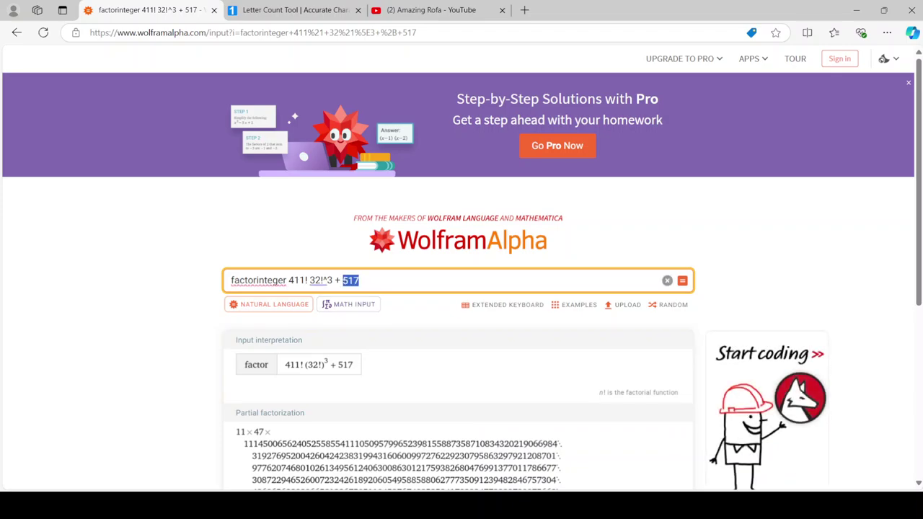
pyautogui.write('521')
pyautogui.press('Return')
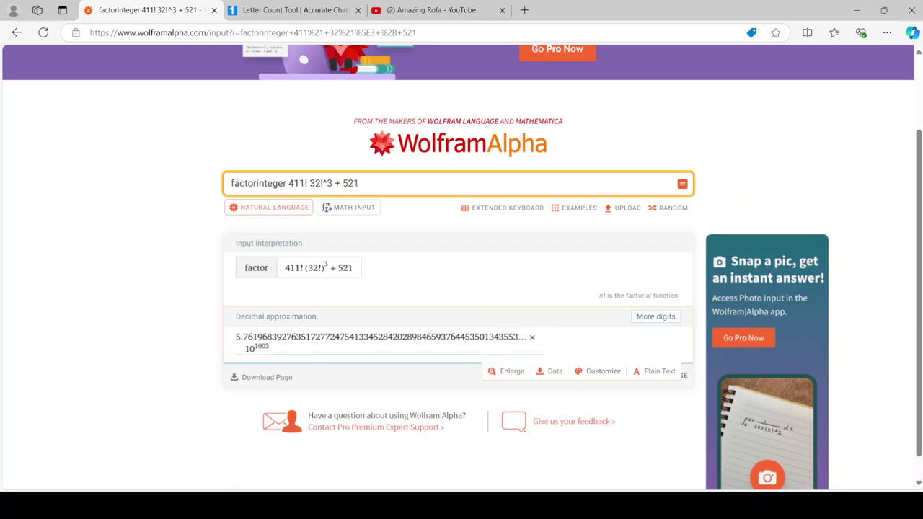
pyautogui.scroll(-3, 458, 288)
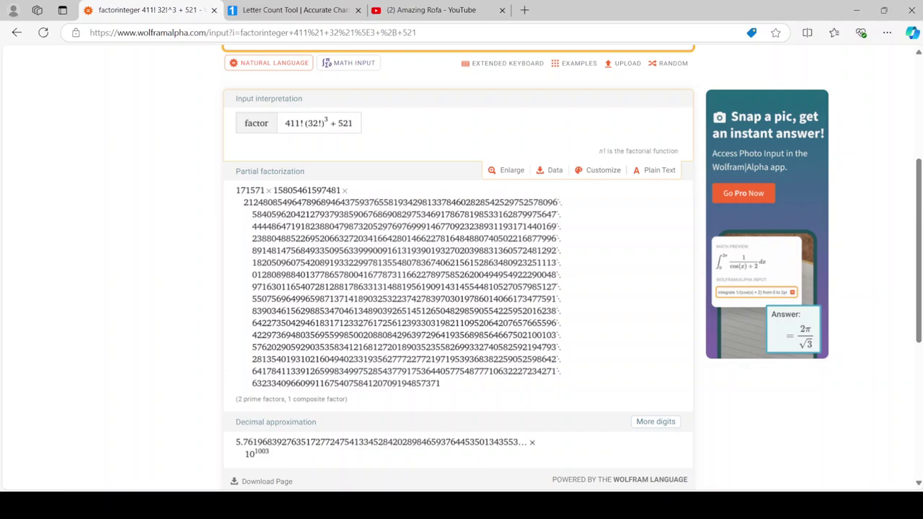
pyautogui.scroll(2, 458, 266)
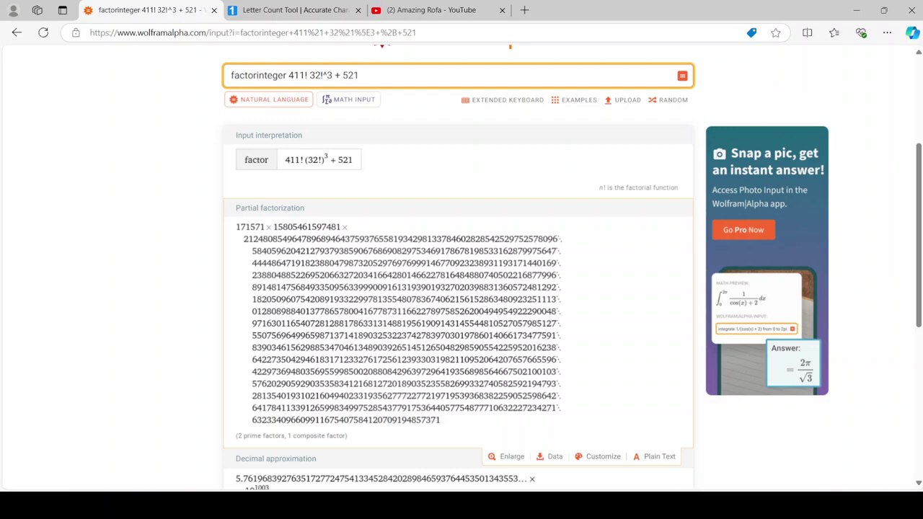
pyautogui.scroll(1, 458, 288)
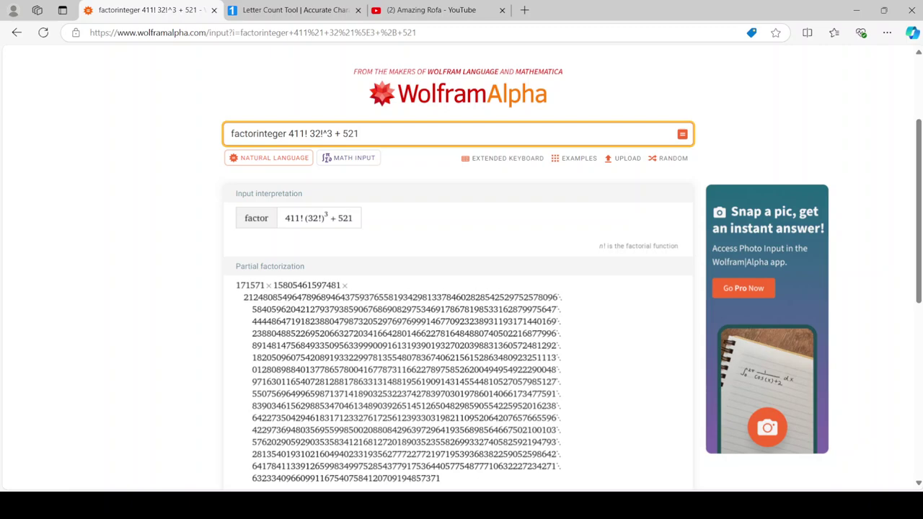
# - Try the offset 523, which times out
pyautogui.click(359, 133)
pyautogui.press('BackSpace')
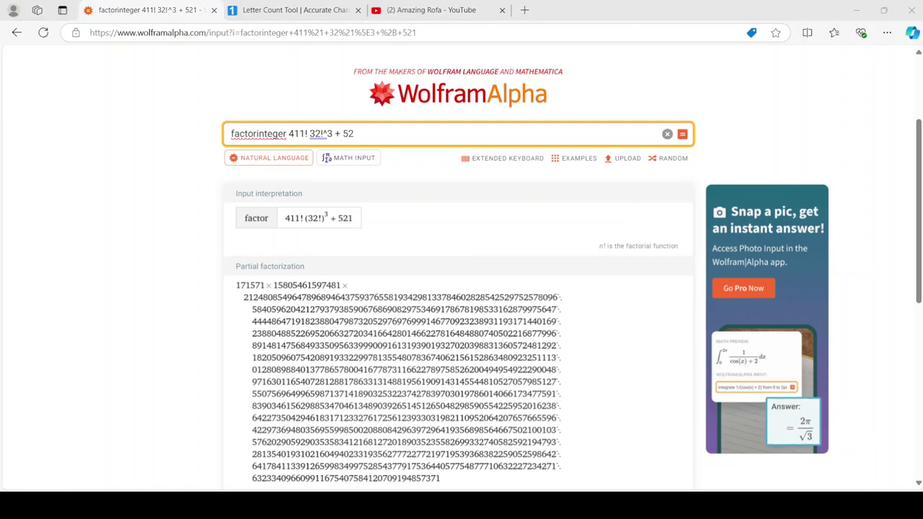
pyautogui.write('3')
pyautogui.press('Return')
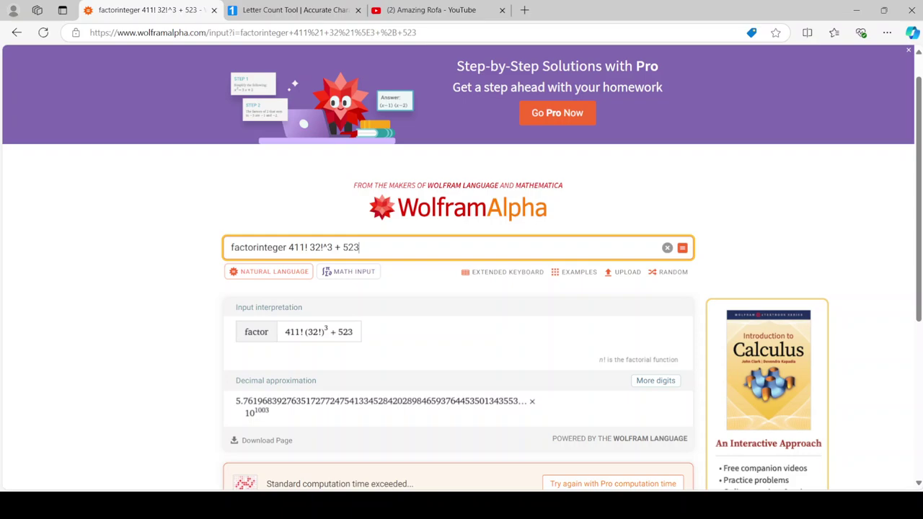
# - Try offset 541, then trim the offset back to 54 and resubmit
pyautogui.press('BackSpace')
pyautogui.press('BackSpace')
pyautogui.write('41')
pyautogui.press('Return')
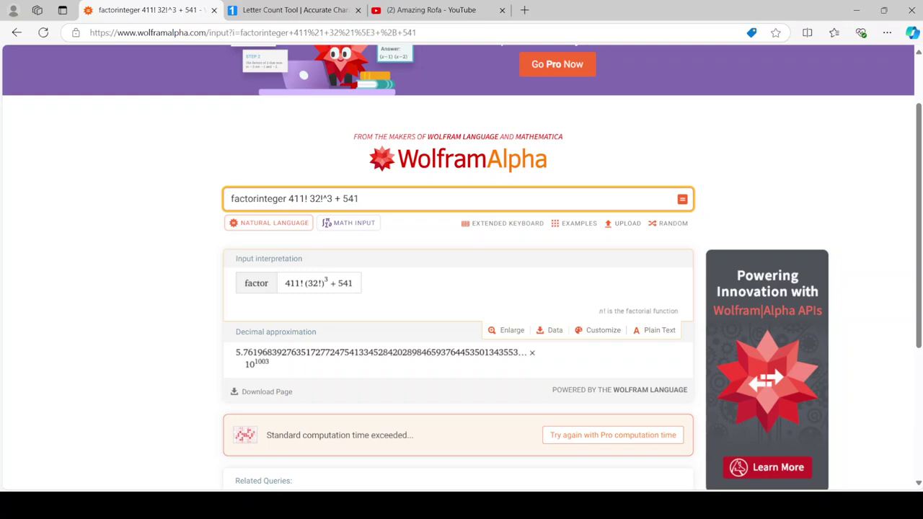
pyautogui.click(360, 198)
pyautogui.press('BackSpace')
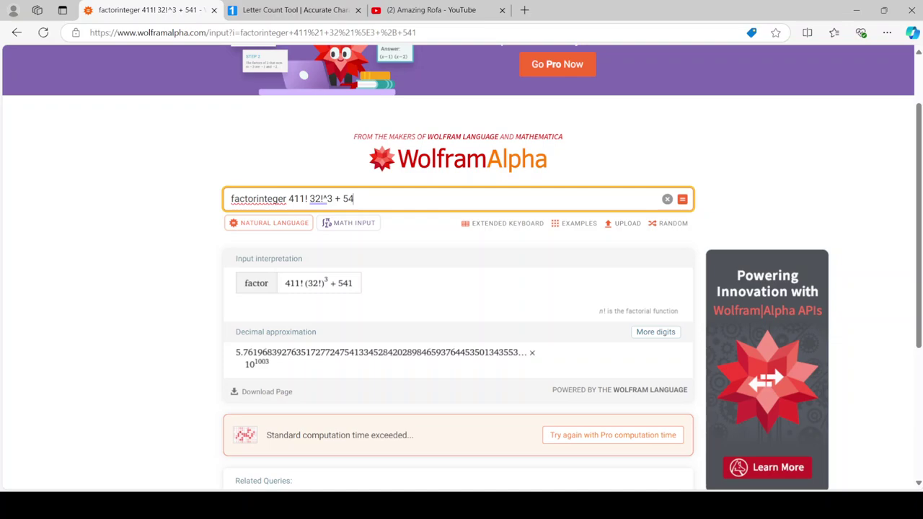
pyautogui.press('Return')
# - Factor with offset 547 and review 17497 × one cofactor plus its 4 divisors
pyautogui.write('7')
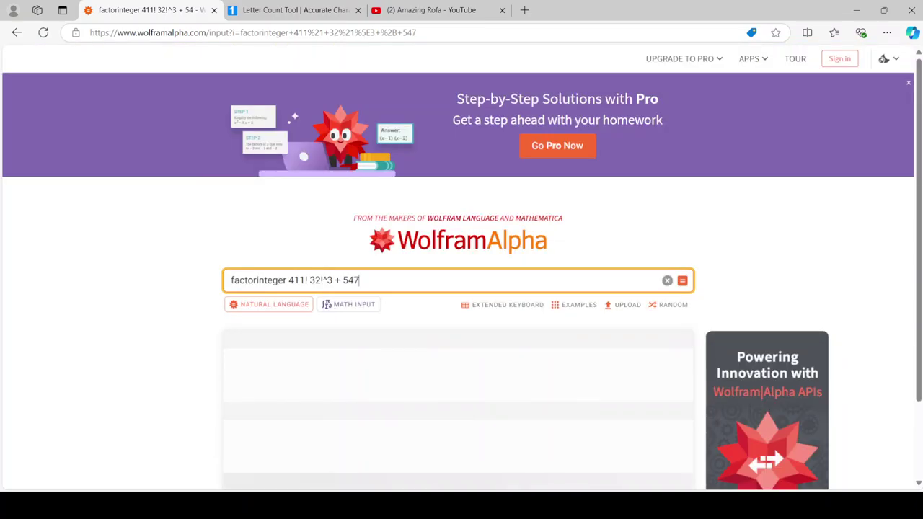
pyautogui.press('Return')
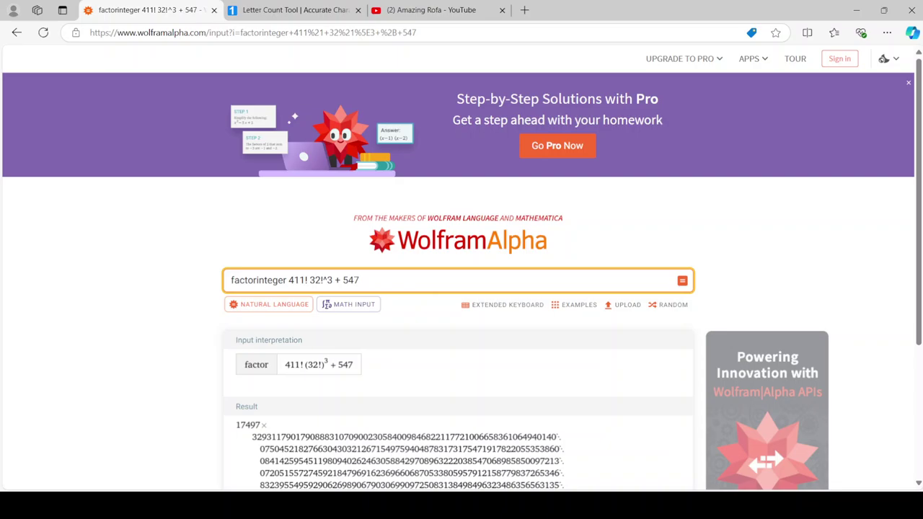
pyautogui.scroll(-2, 458, 289)
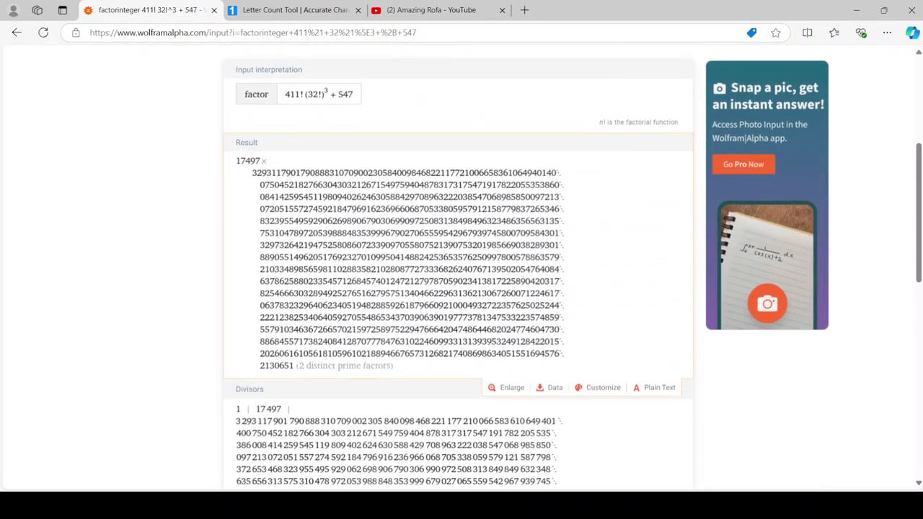
pyautogui.scroll(-4, 458, 289)
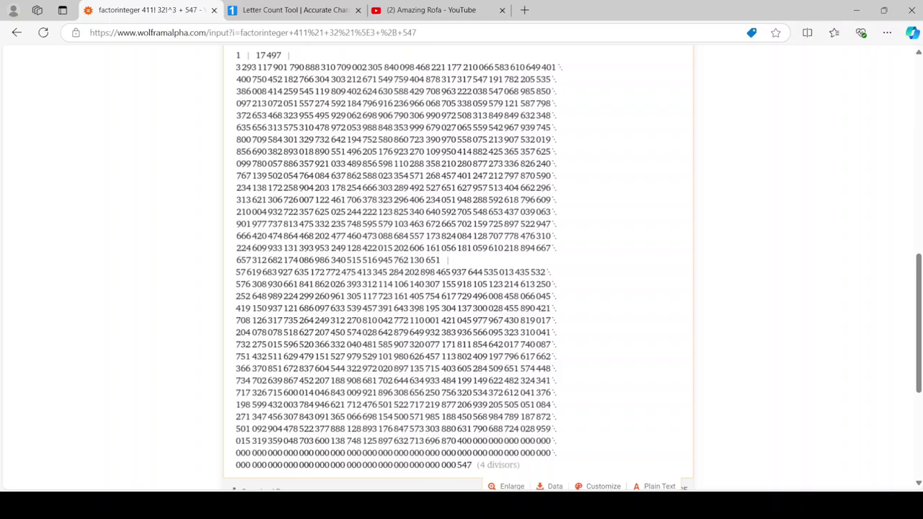
pyautogui.scroll(15, 458, 267)
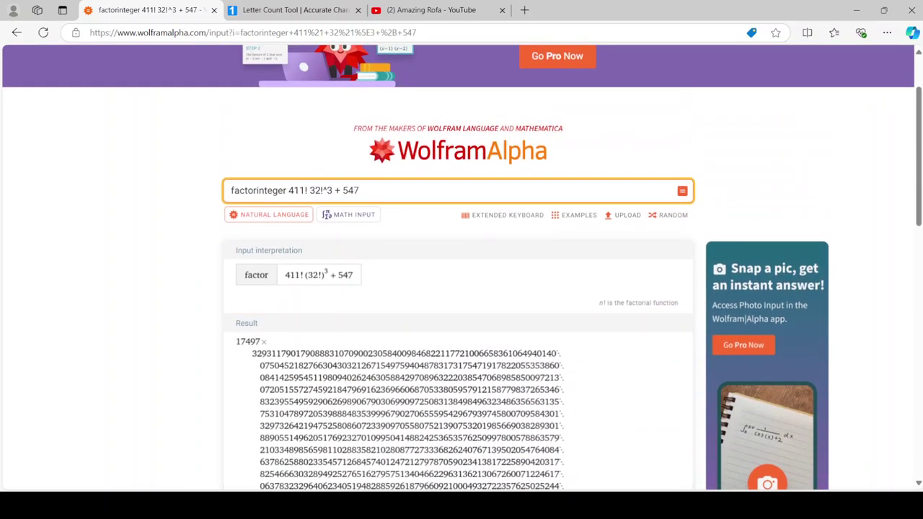
# - Drop factorinteger to see the exact value of 411! 32!^3 + 547
pyautogui.doubleClick(285, 190)
pyautogui.press('BackSpace')
pyautogui.press('Return')
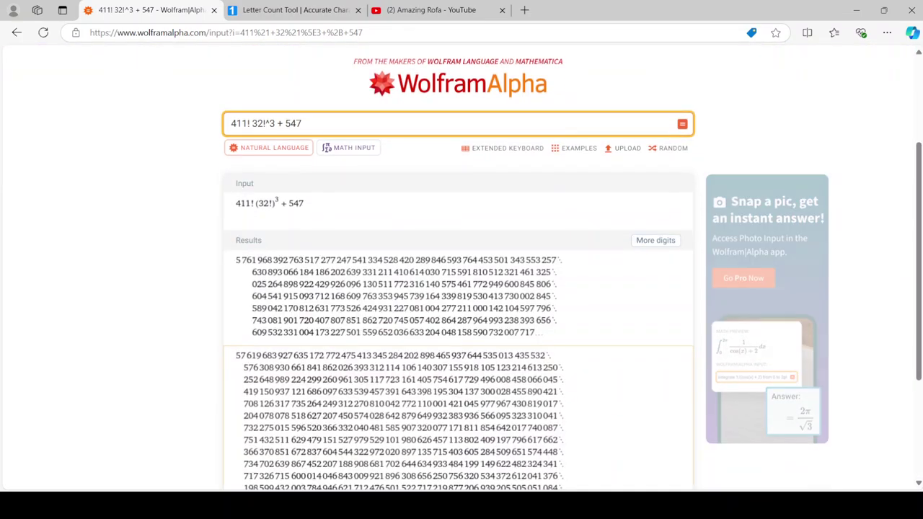
pyautogui.scroll(-3, 458, 267)
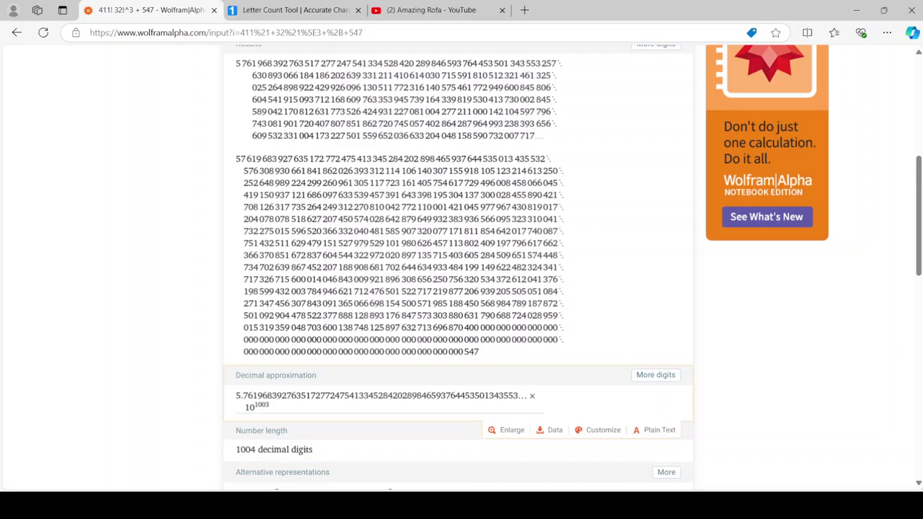
# - Return to the 547 factorization and append '/ 17497' to the query
pyautogui.hotkey('alt', 'Left')
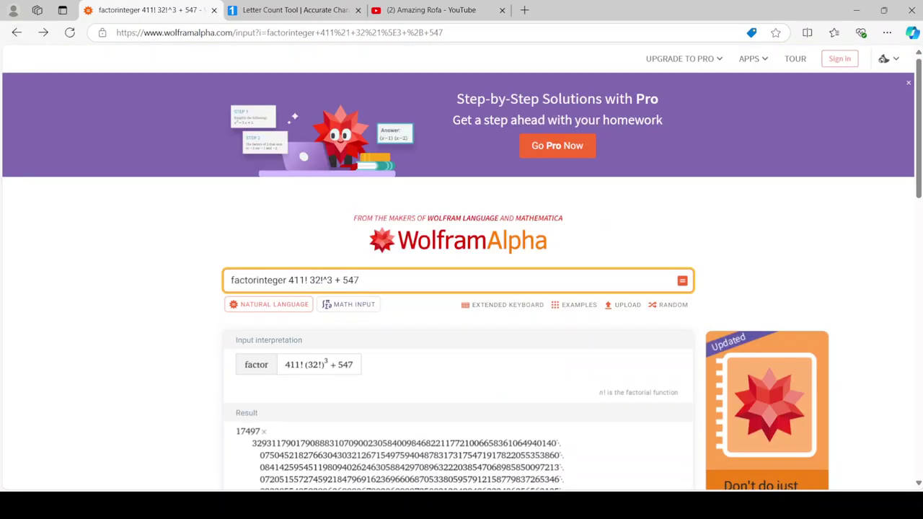
pyautogui.click(233, 32)
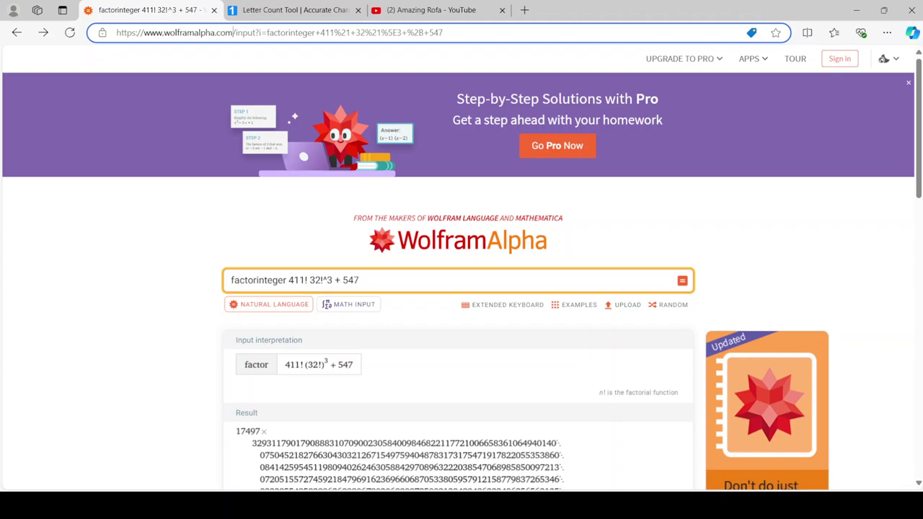
pyautogui.click(359, 280)
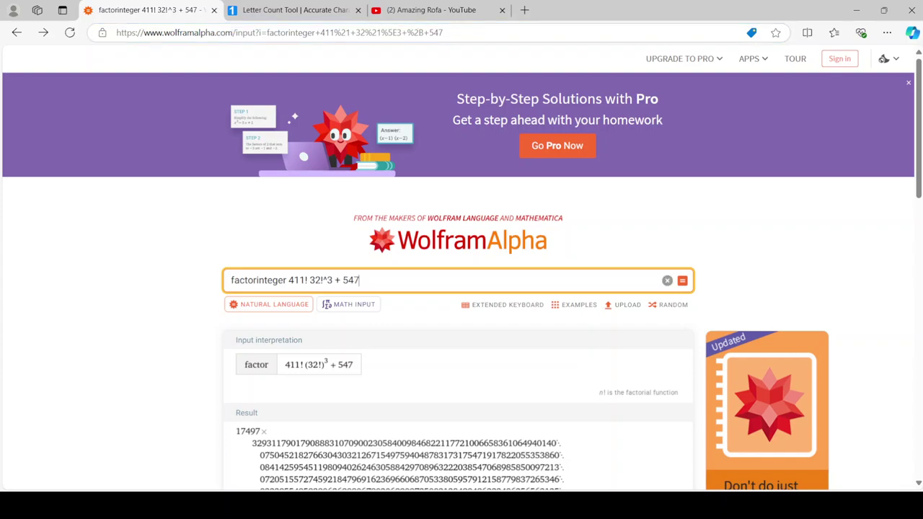
pyautogui.write('/ 17497')
# - Submit 411! 32!^3 + 547 / 17497 without factorinteger and check the result
pyautogui.hotkey('ctrl', 'BackSpace')
pyautogui.press('Return')
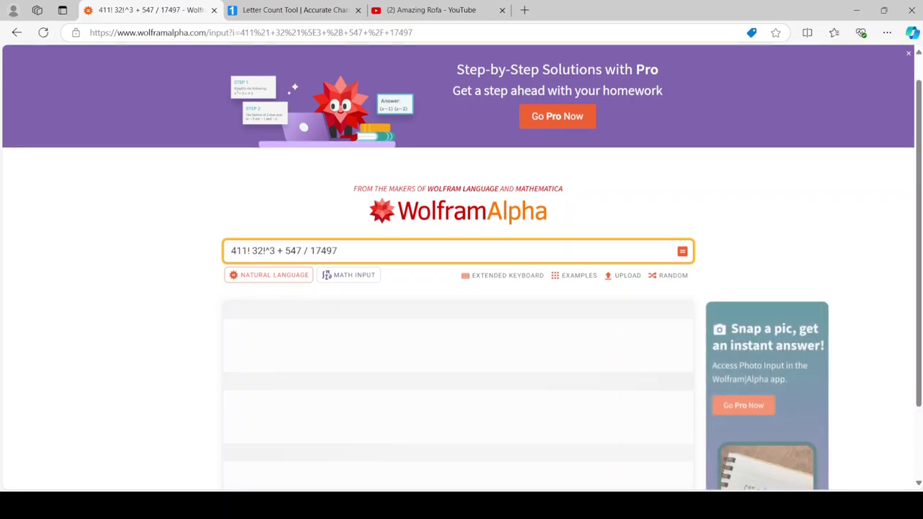
pyautogui.scroll(-6, 462, 267)
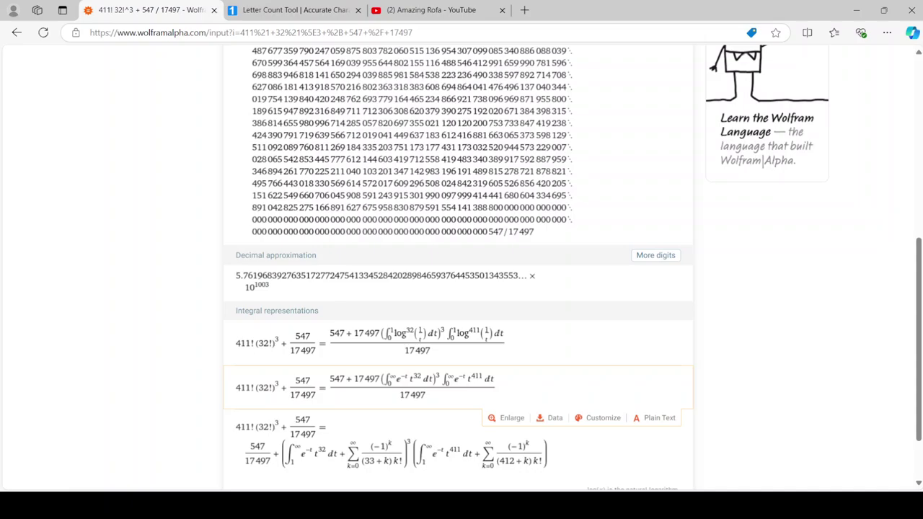
pyautogui.scroll(-3, 459, 267)
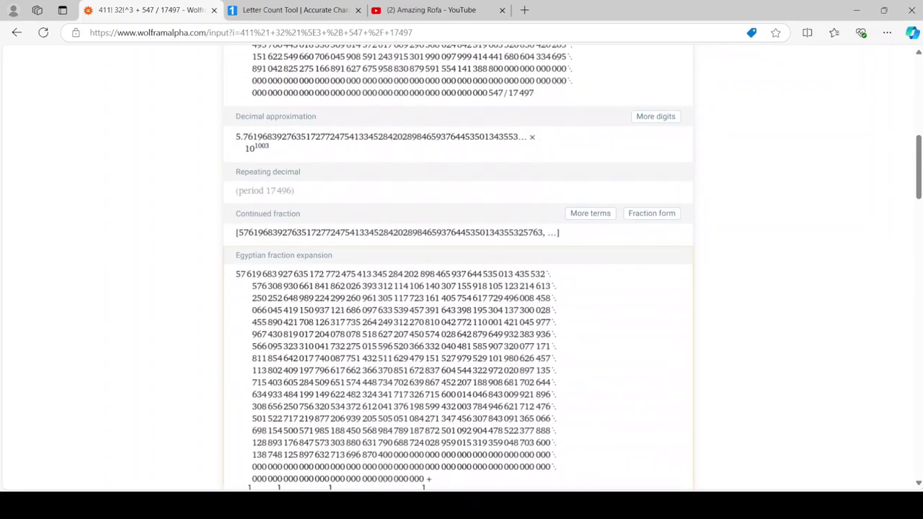
pyautogui.scroll(5, 458, 267)
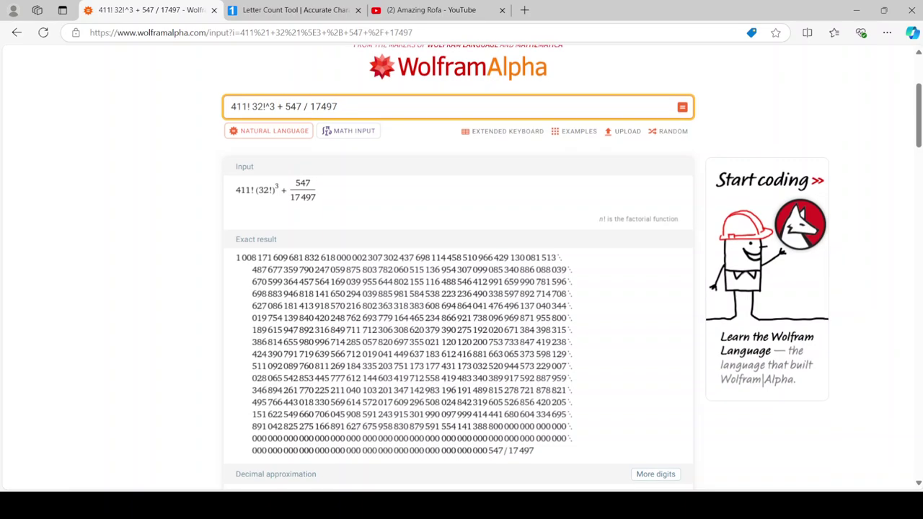
# - Parenthesize to compute (411! 32!^3 + 547) / 17497, a 1000-digit integer
pyautogui.click(302, 106)
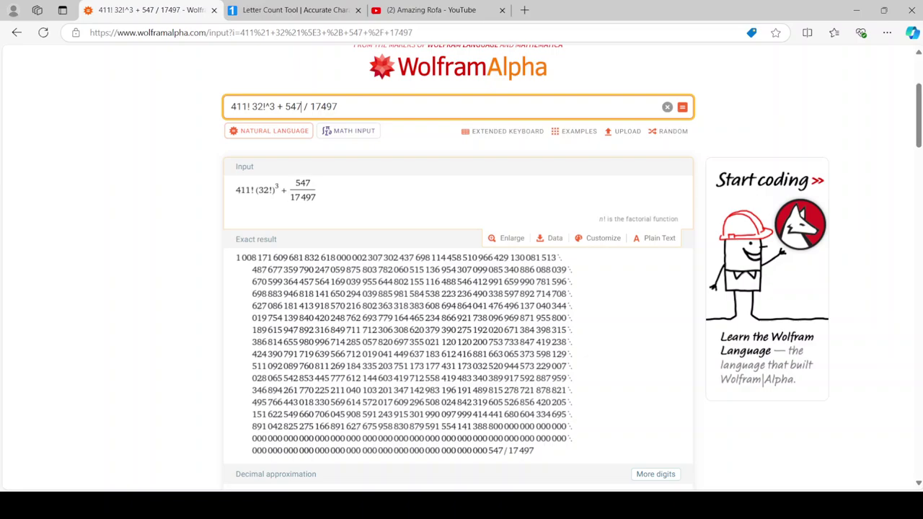
pyautogui.write(')')
pyautogui.write('(')
pyautogui.press('Return')
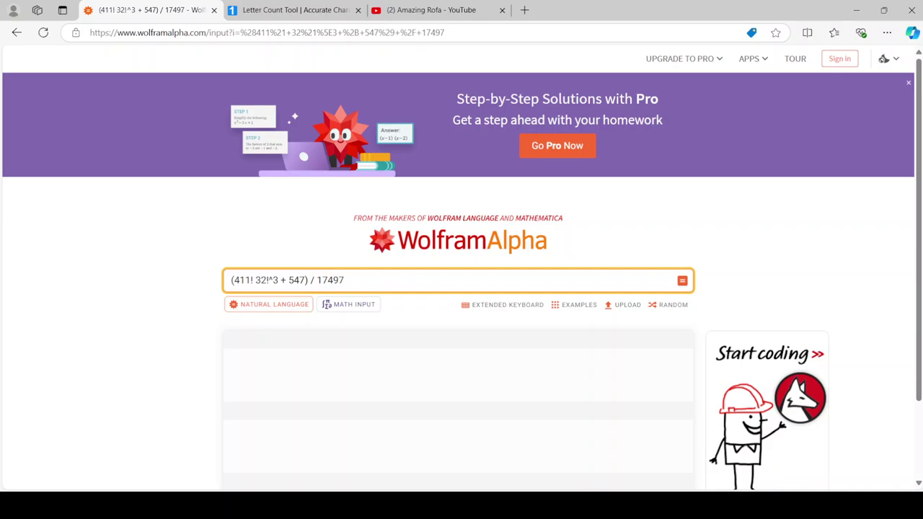
pyautogui.scroll(-6, 459, 267)
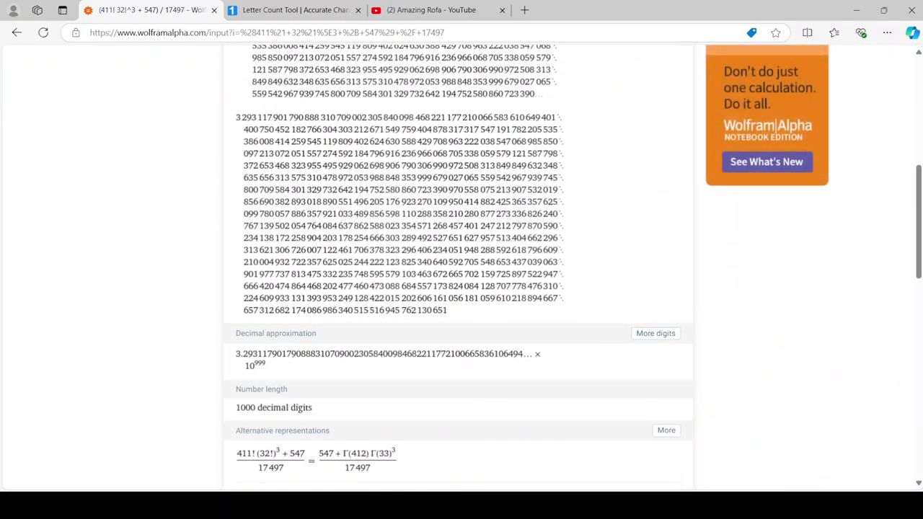